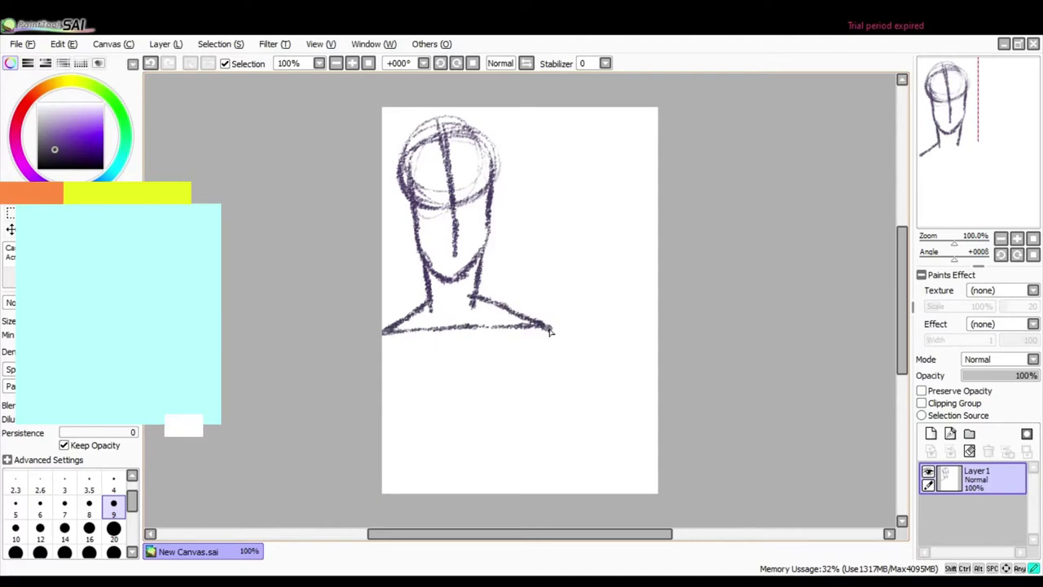
- Undo the shoulder and chest-line strokes below the sketched neck
key("ctrl+z")
key("ctrl+z")
key("ctrl+z")
- Flip the view, lasso the side of the jaw, reshape it with Free Deform, and restore the normal view
scroll(453, 391, "down", 1)
key("h")
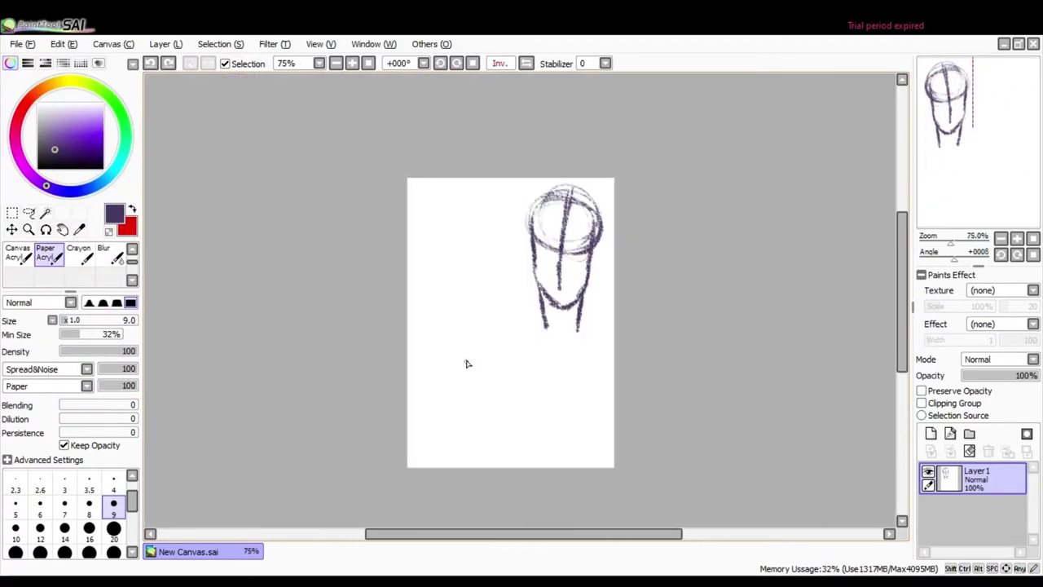
key("m")
left_click_drag(530, 254, 550, 298)
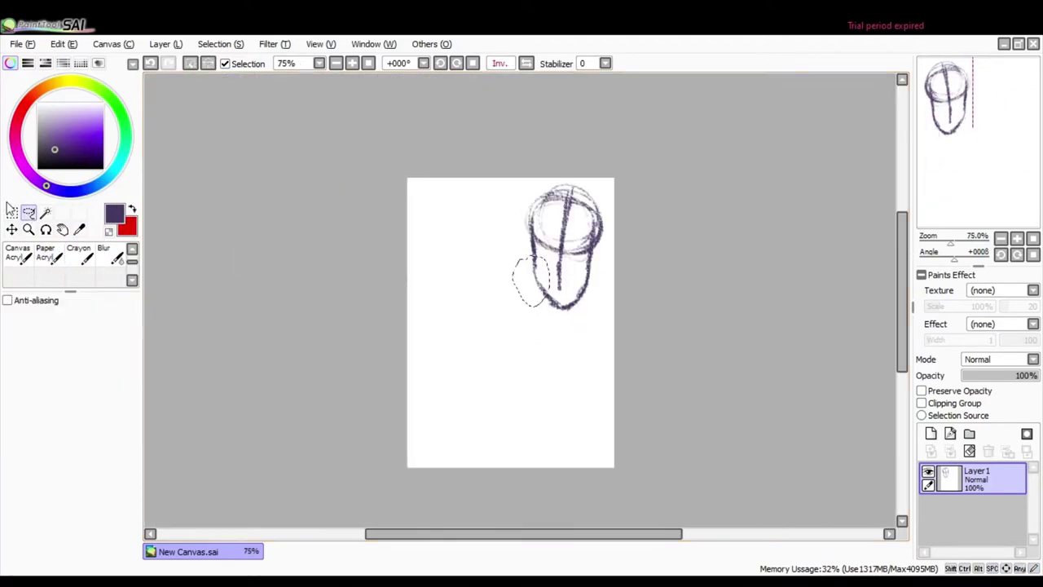
key("ctrl+t")
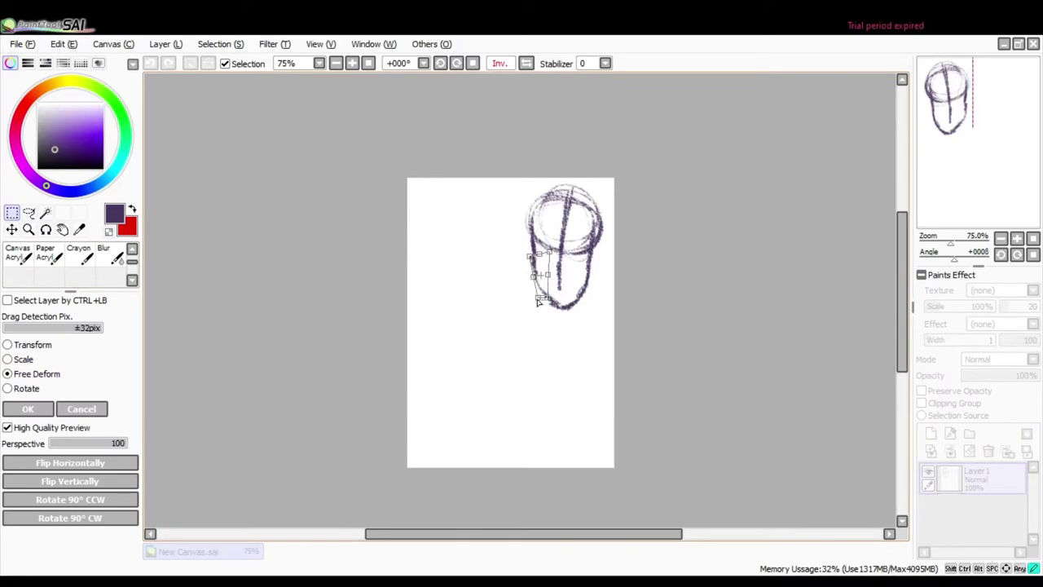
left_click(40, 409)
key("h")
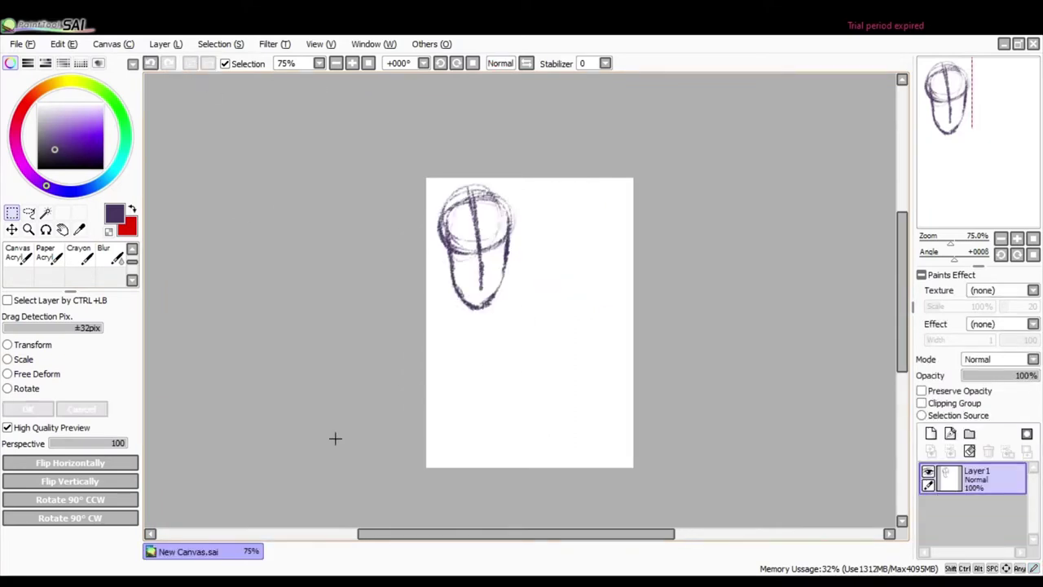
- Sketch the neck, shoulders, torso and one jointed arm with the Paper Acrylic brush at size 9
key("b")
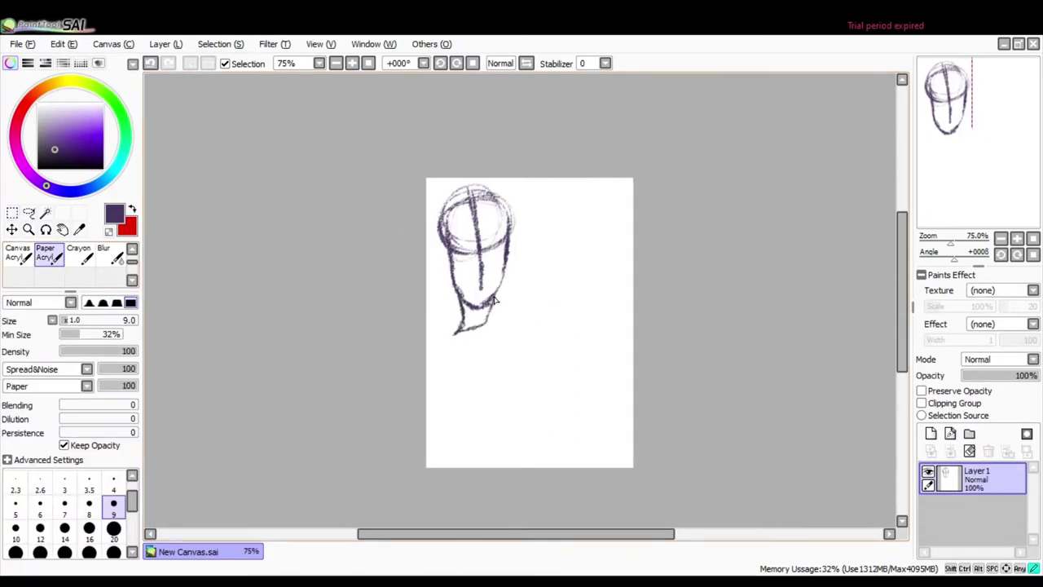
mouse_move(541, 342)
left_mouse_down()
mouse_move(421, 347)
mouse_move(556, 340)
left_mouse_up()
left_click_drag(467, 441, 438, 429)
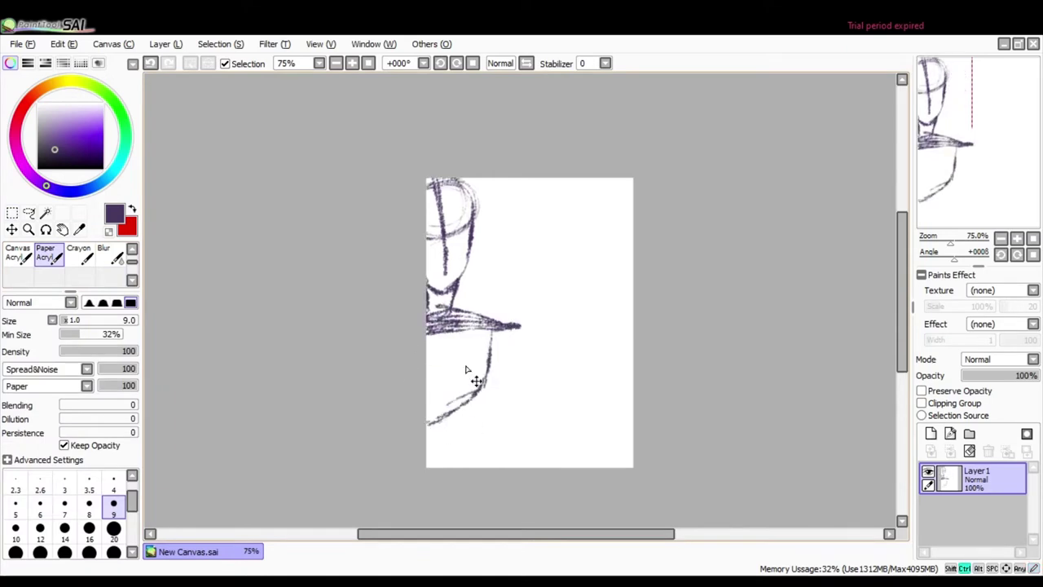
left_click_drag(539, 359, 517, 342)
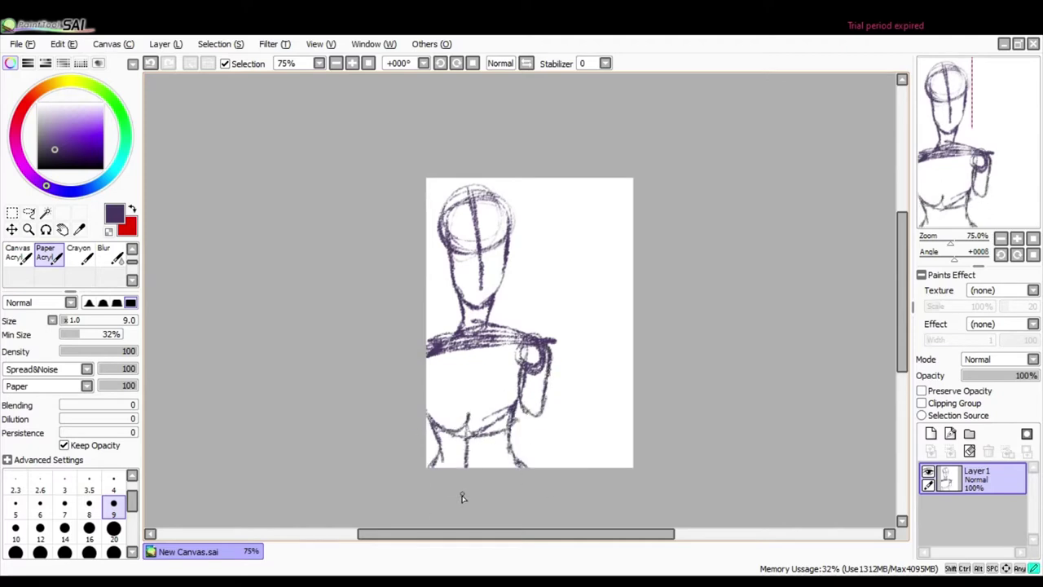
left_click_drag(541, 393, 543, 398)
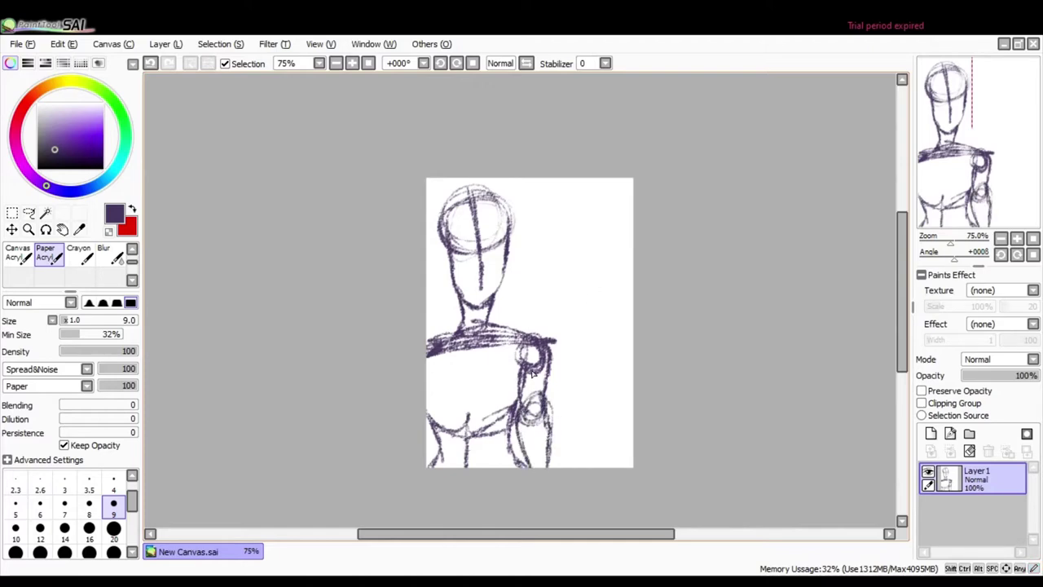
scroll(534, 372, "up", 3)
scroll(500, 263, "down", 5)
left_click_drag(440, 182, 444, 336)
key("ctrl+z")
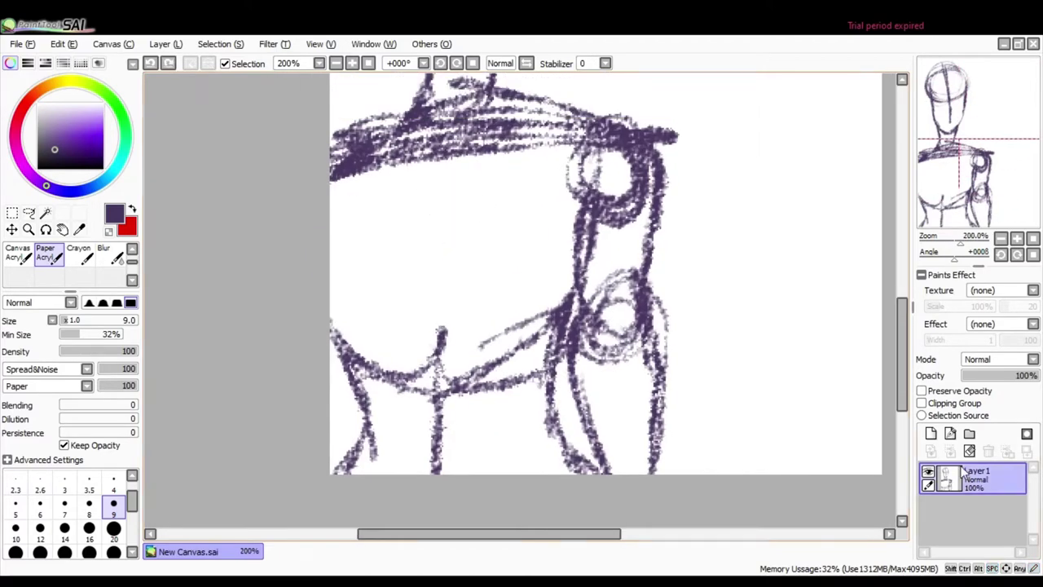
- Create a new layer above the sketch and get the Crayon brush ready in red at size 2.6
left_click(930, 433)
key("x")
scroll(467, 200, "up", 5)
key("c")
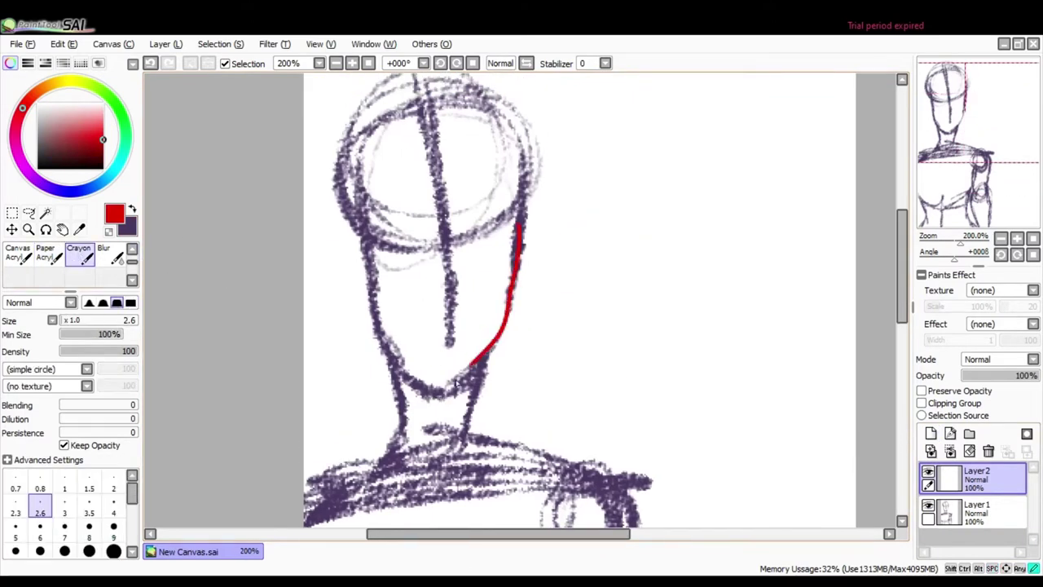
- Trace the jawline down to a pointed chin and add a long pointed ear in red, undoing stray strokes
mouse_move(457, 383)
left_mouse_down()
mouse_move(401, 362)
mouse_move(317, 191)
mouse_move(433, 402)
left_mouse_up()
key("ctrl+z")
key("ctrl+z")
key("ctrl+z")
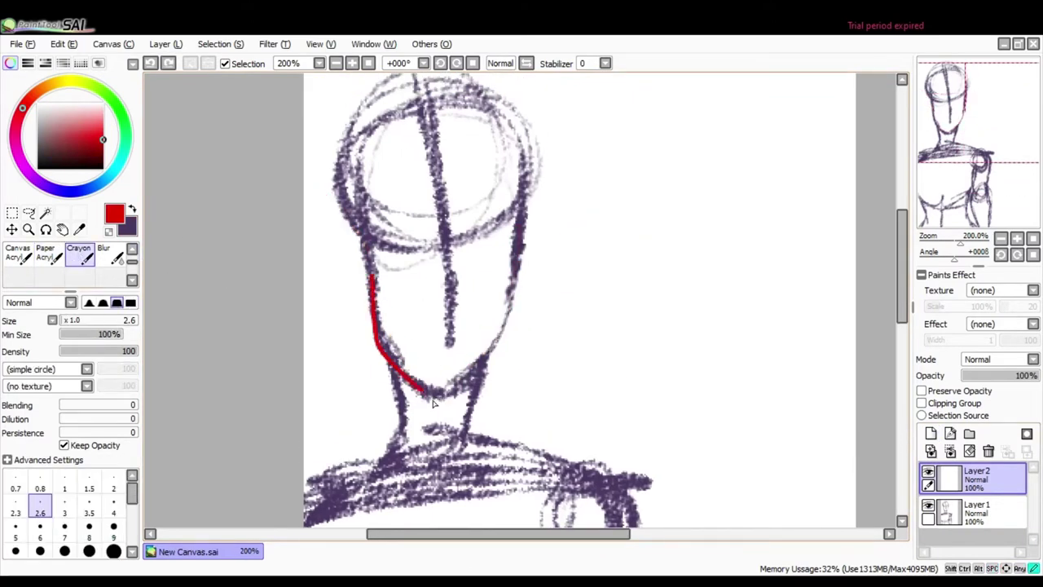
mouse_move(370, 253)
left_mouse_down()
mouse_move(501, 155)
mouse_move(507, 308)
left_mouse_up()
key("ctrl+z")
key("ctrl+z")
key("ctrl+z")
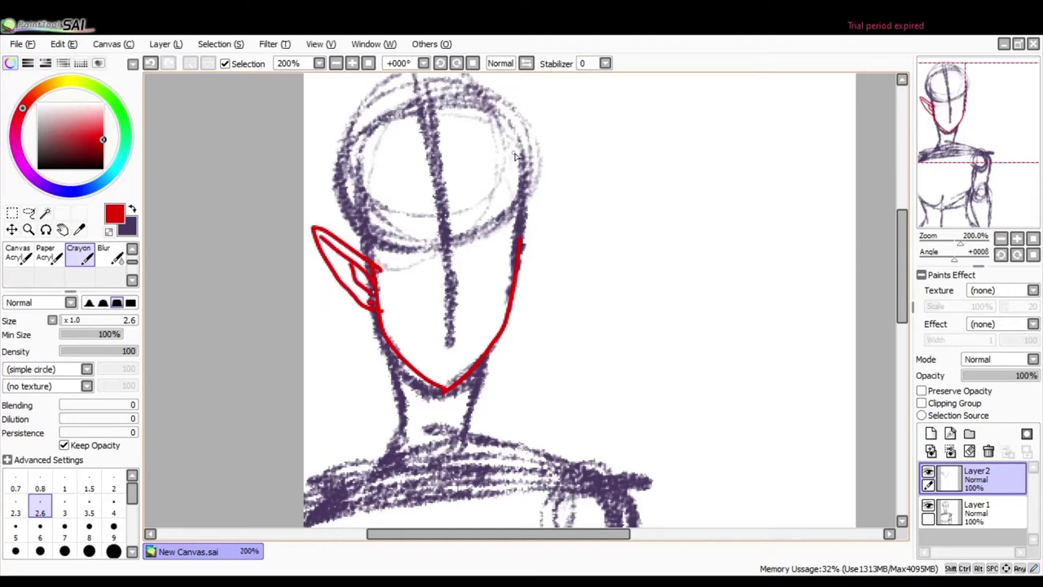
key("ctrl+z")
- Trace both sides of the neck, the shoulders and the outer contour of the arm in red
left_click_drag(489, 342, 467, 445)
left_click_drag(389, 372, 391, 448)
left_click_drag(522, 326, 631, 109)
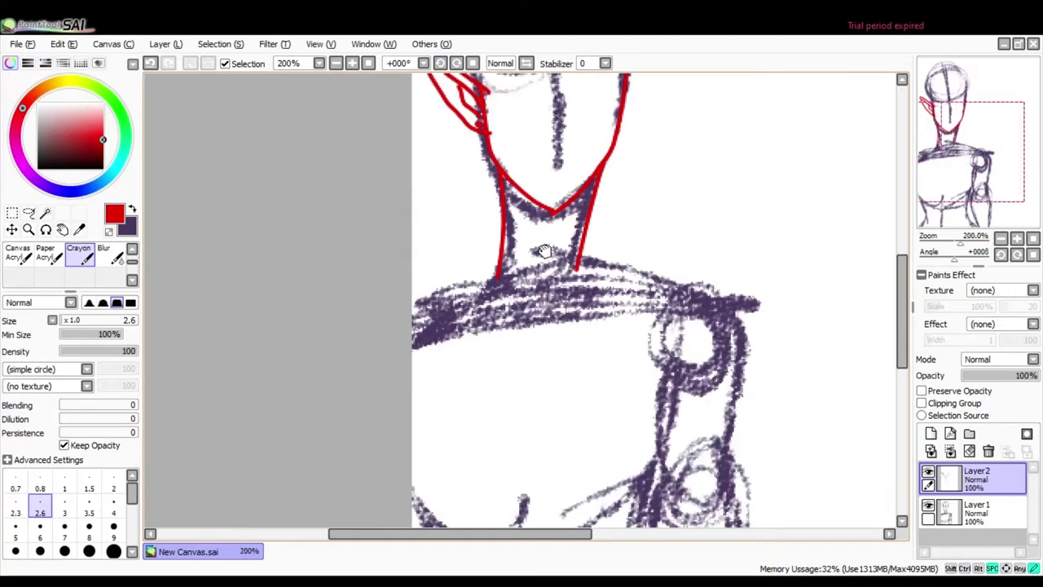
left_click_drag(499, 235, 414, 267)
mouse_move(581, 230)
left_mouse_down()
mouse_move(729, 264)
mouse_move(735, 392)
left_mouse_up()
left_click_drag(736, 392, 597, 189)
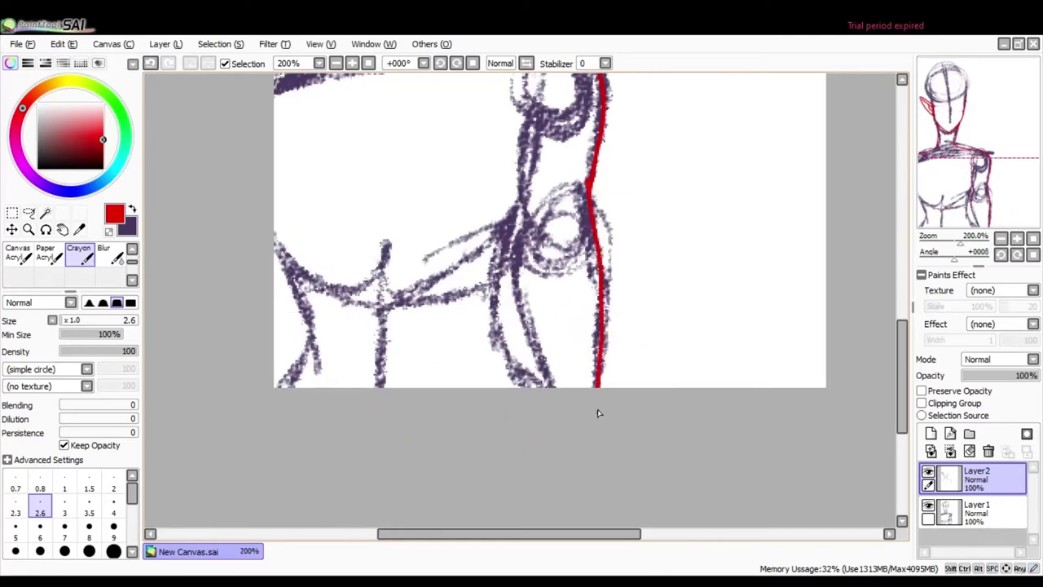
- Trace the inner contour of the arm down to the canvas edge, redrawing the lower forearm stroke
left_click_drag(538, 130, 513, 285)
left_click_drag(470, 450, 498, 526)
scroll(484, 412, "down", 3)
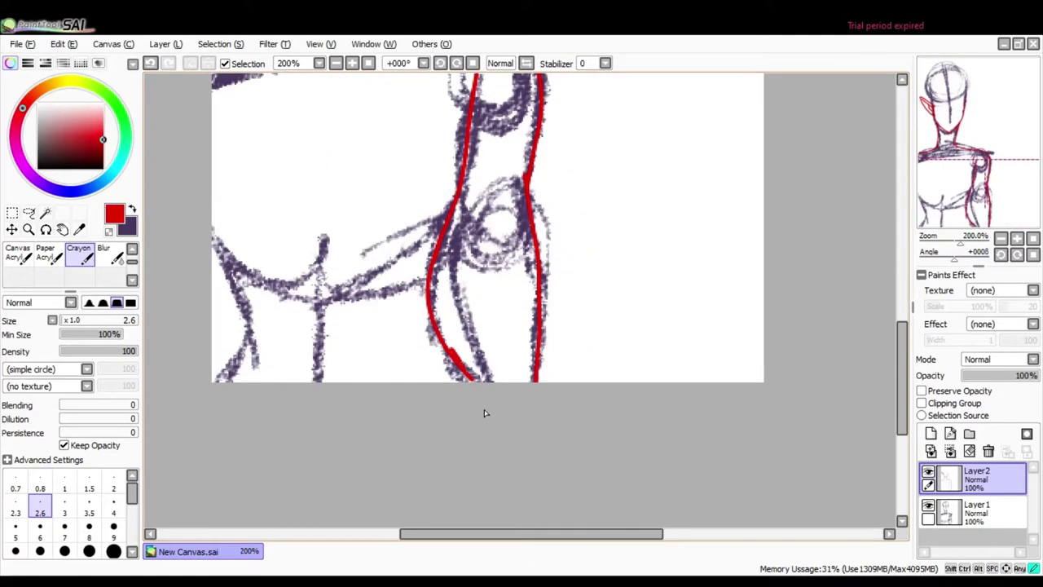
key("ctrl+z")
left_click_drag(424, 306, 456, 402)
- Outline the curved underside of the chest, the waist and the vertical centre line of the abdomen in red
mouse_move(470, 202)
left_mouse_down()
mouse_move(614, 255)
mouse_move(614, 245)
left_mouse_up()
left_click_drag(352, 289, 424, 345)
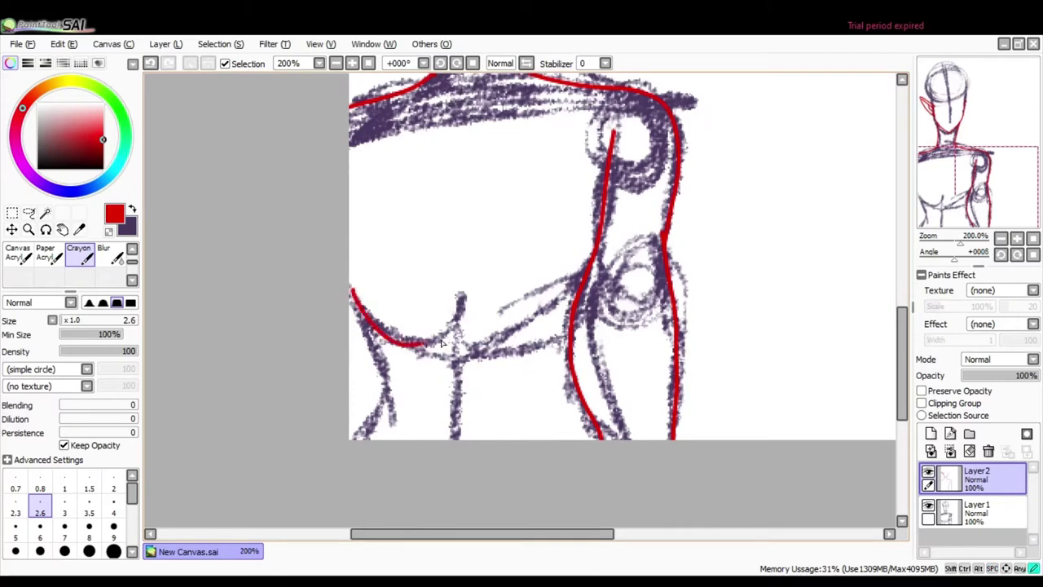
left_click_drag(500, 368, 516, 303)
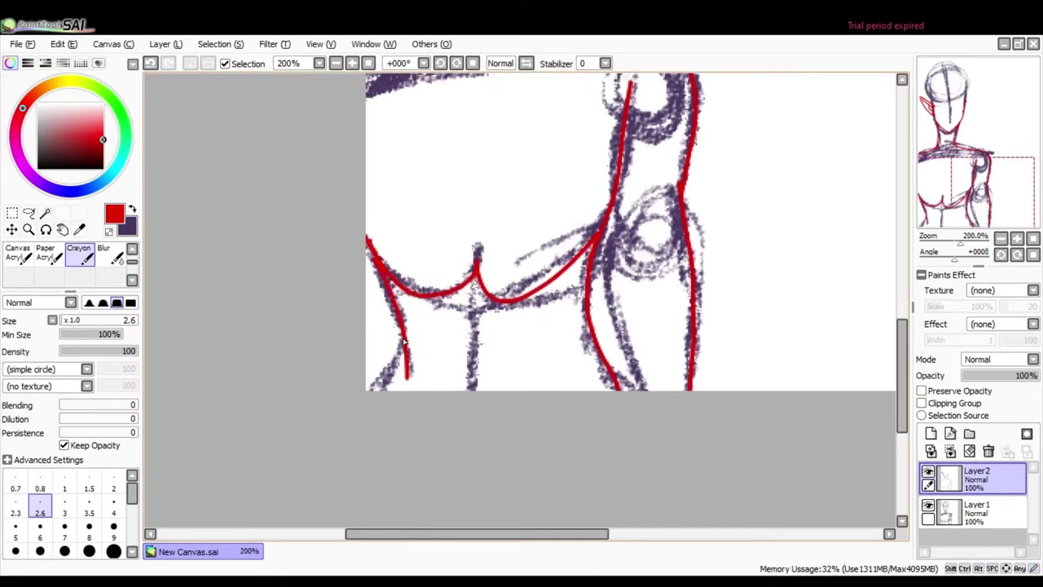
left_click_drag(405, 340, 383, 390)
left_click_drag(569, 367, 563, 384)
left_click_drag(468, 403, 471, 308)
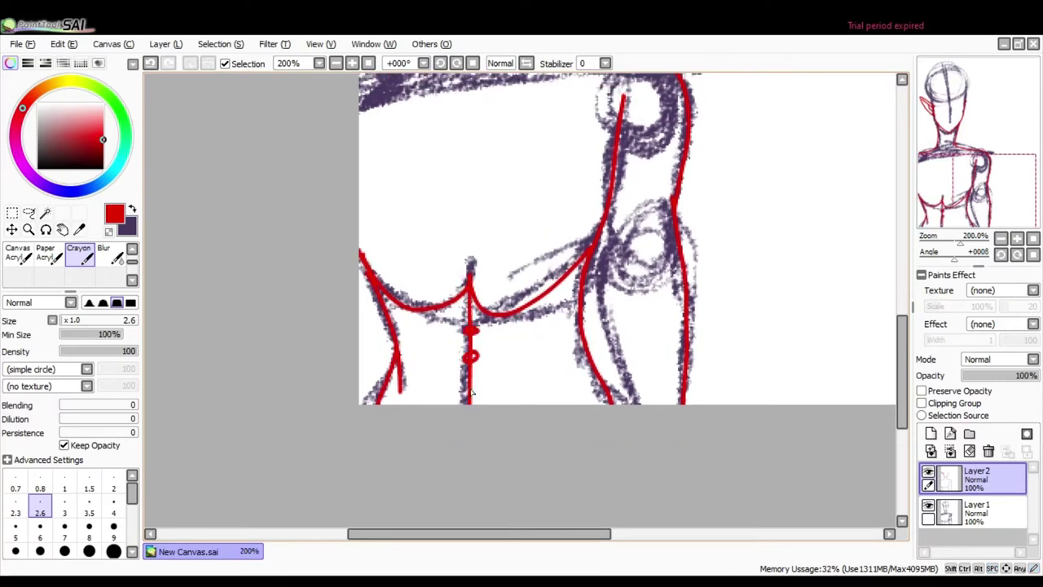
left_click_drag(471, 394, 475, 388)
- Draw a choker band with a filled round pendant around the neck
left_click_drag(497, 303, 504, 302)
left_click_drag(506, 395, 508, 481)
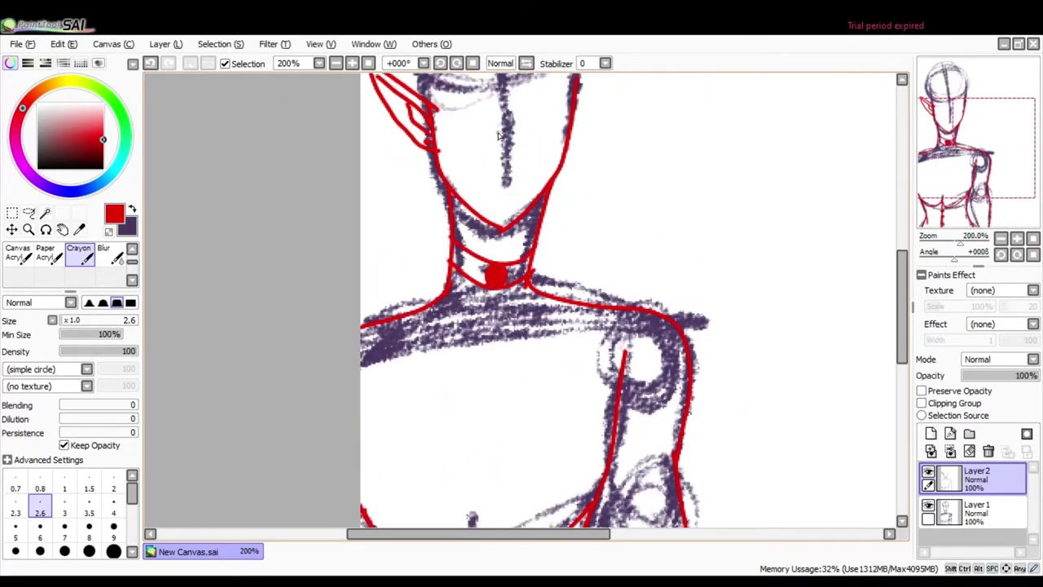
scroll(526, 222, "up", 2)
scroll(449, 399, "down", 3)
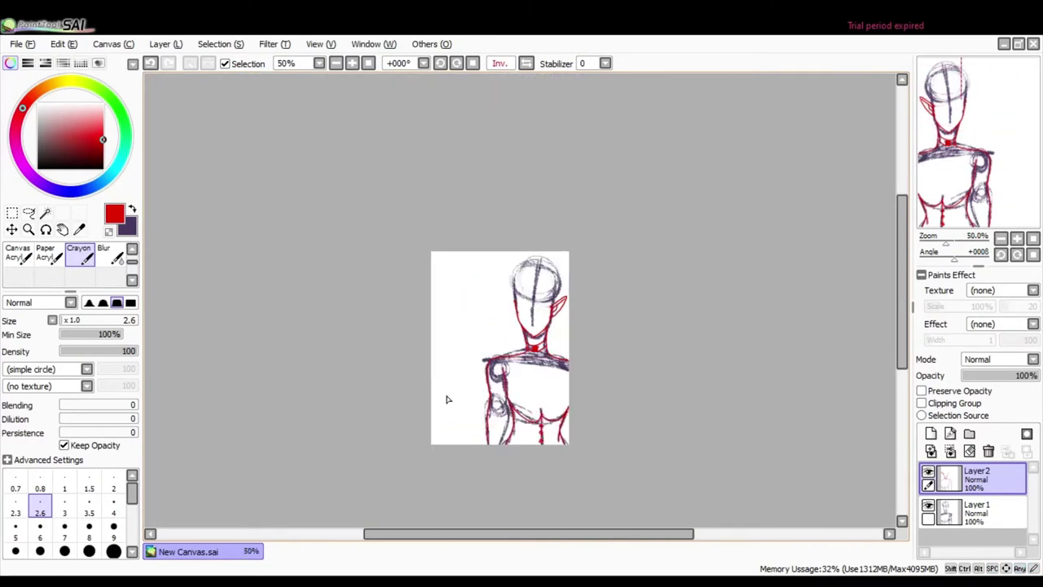
- Draw the nose, the lips and one eye with a filled iris in the mirrored view, redoing failed strokes
scroll(728, 299, "up", 3)
mouse_move(668, 348)
left_mouse_down()
mouse_move(733, 350)
mouse_move(570, 204)
mouse_move(418, 355)
left_mouse_up()
key("ctrl+z")
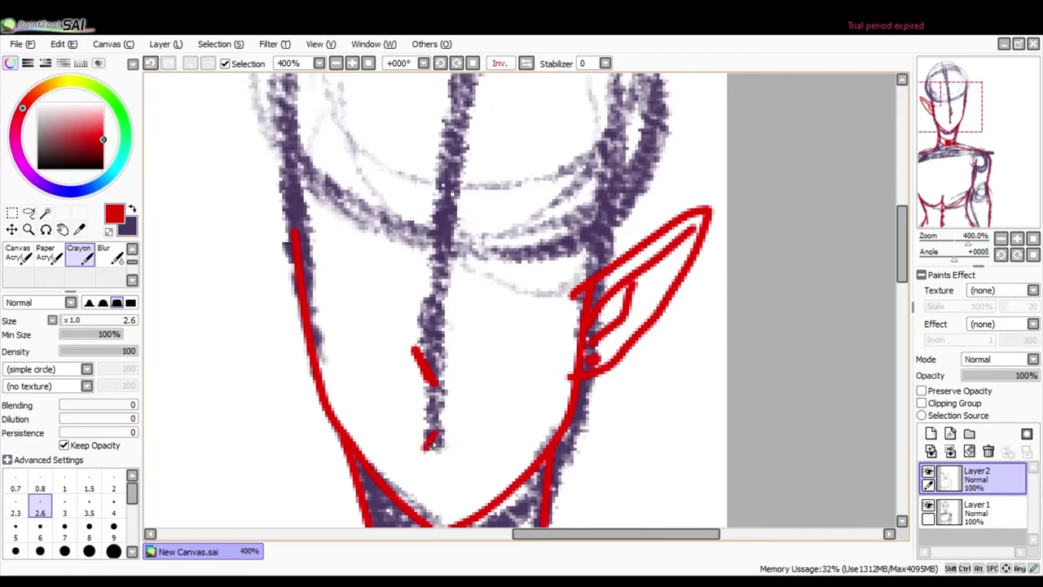
key("ctrl+z")
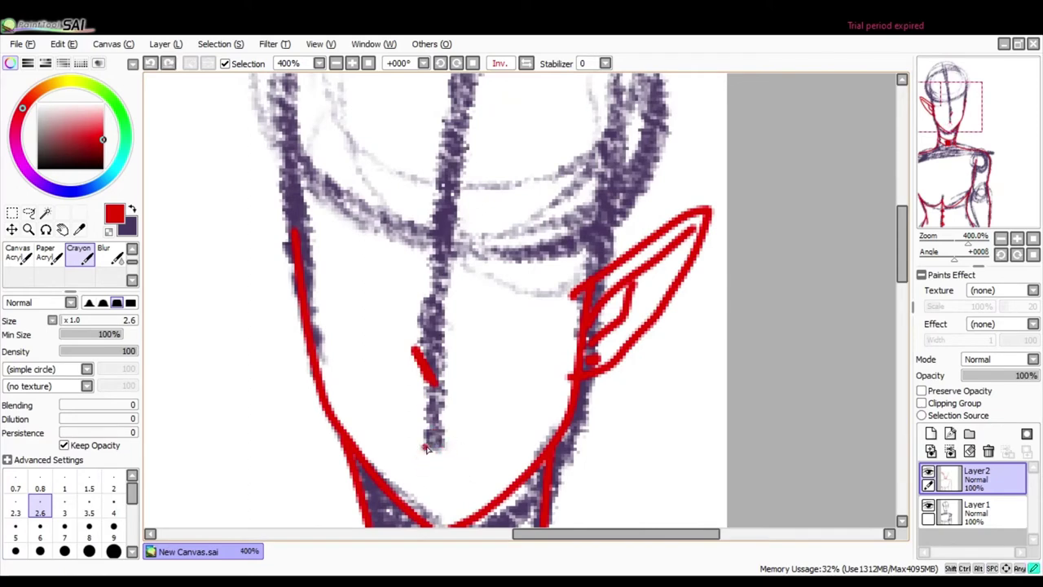
key("ctrl+z")
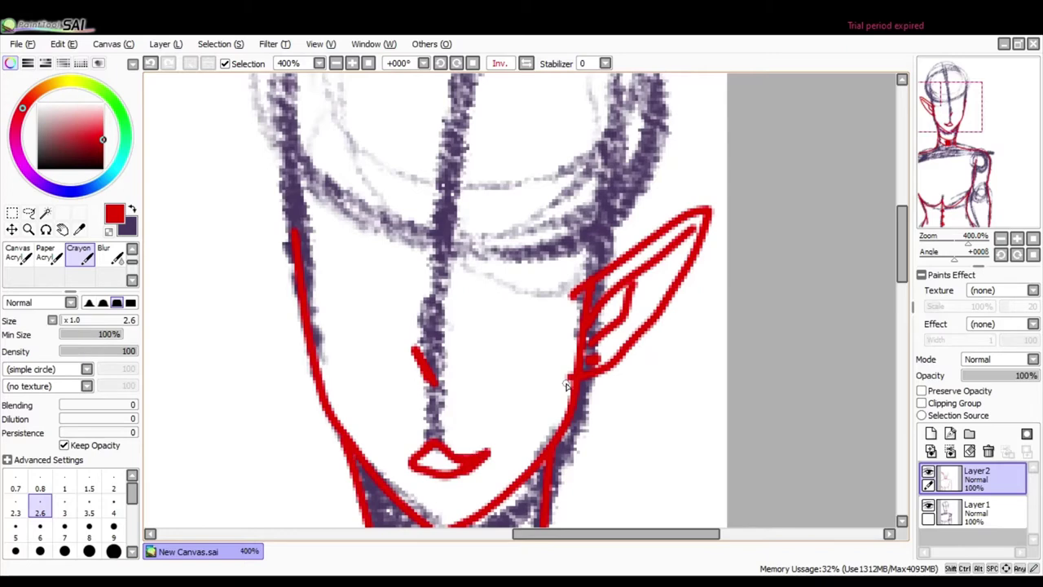
left_click_drag(453, 275, 581, 280)
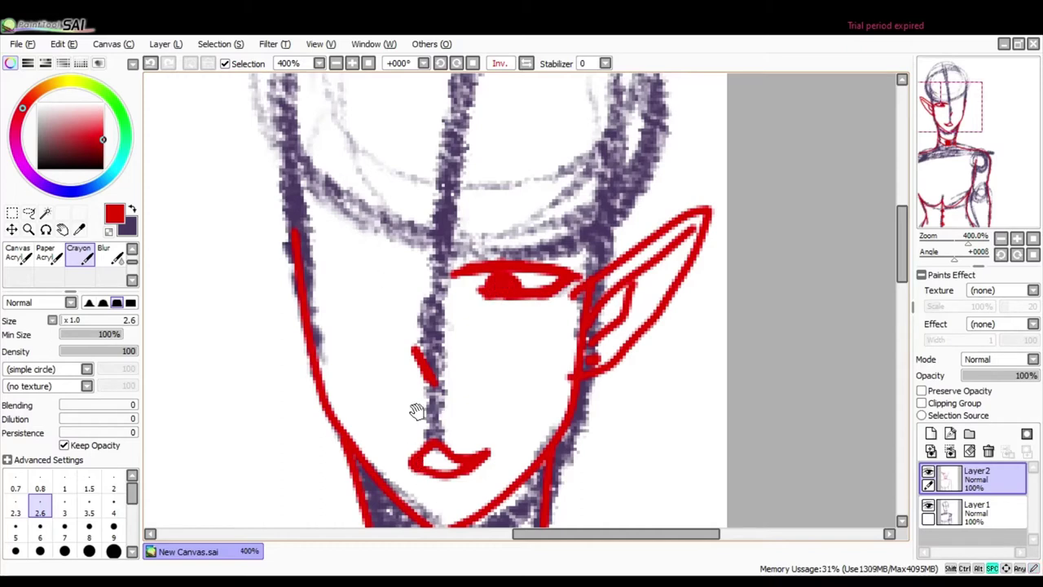
- Reduce the Crayon brush size to 0.7 and add a fine detail line inside the lips
left_click_drag(415, 410, 525, 337)
key("bracketleft")
key("bracketleft")
key("bracketleft")
key("bracketleft")
key("bracketleft")
key("bracketleft")
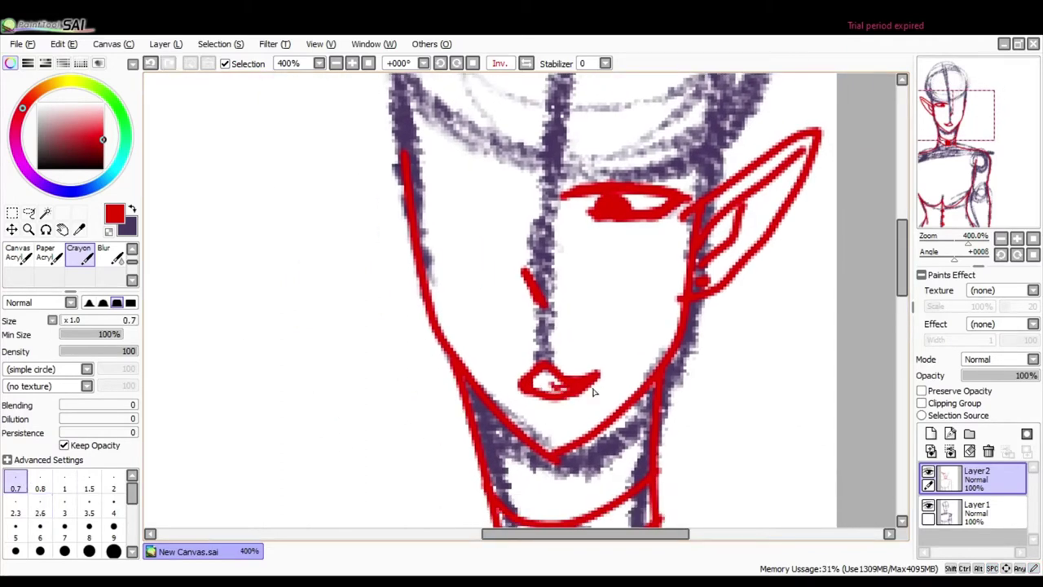
- Add short eyelashes along the upper and lower lids of the eye in the unmirrored view
scroll(544, 416, "up", 3)
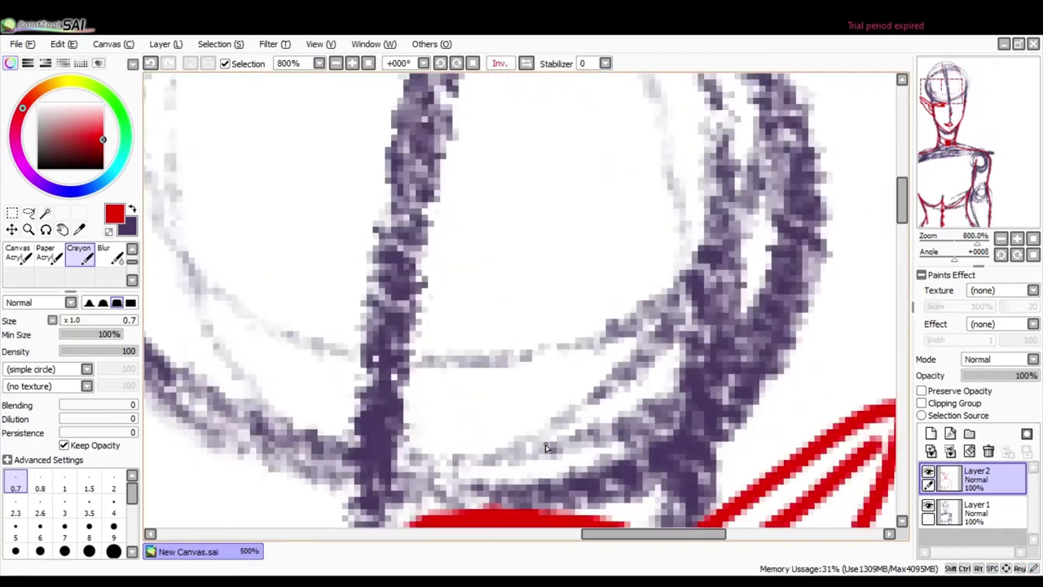
scroll(542, 345, "down", 8)
scroll(542, 342, "up", 8)
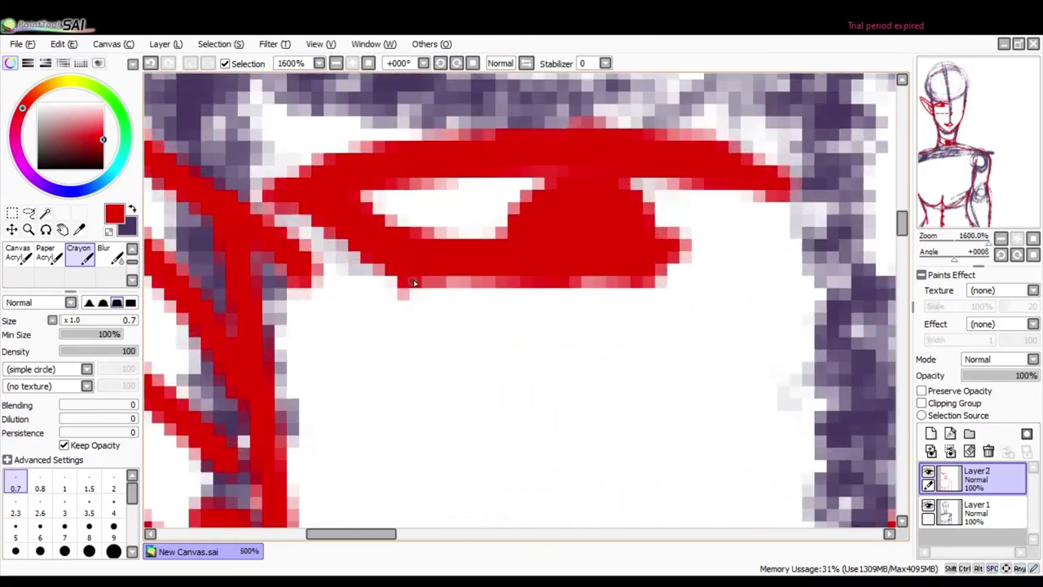
mouse_move(551, 270)
left_mouse_down()
mouse_move(599, 310)
mouse_move(460, 334)
left_mouse_up()
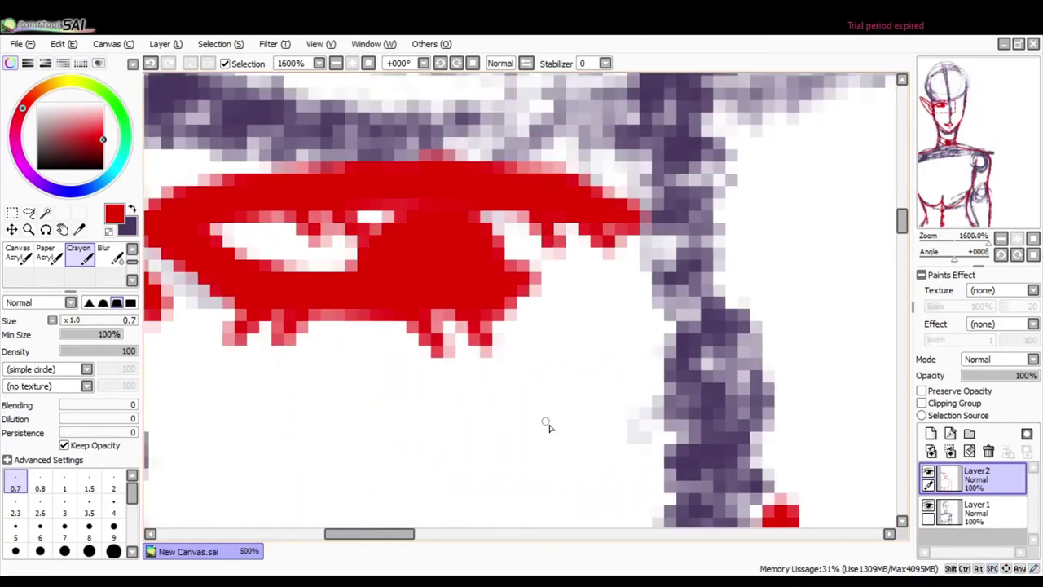
scroll(89, 261, "up", 2)
- Try to cut thin highlights into the eye's iris and upper lid with the Eraser at size 0.8
left_click(46, 252)
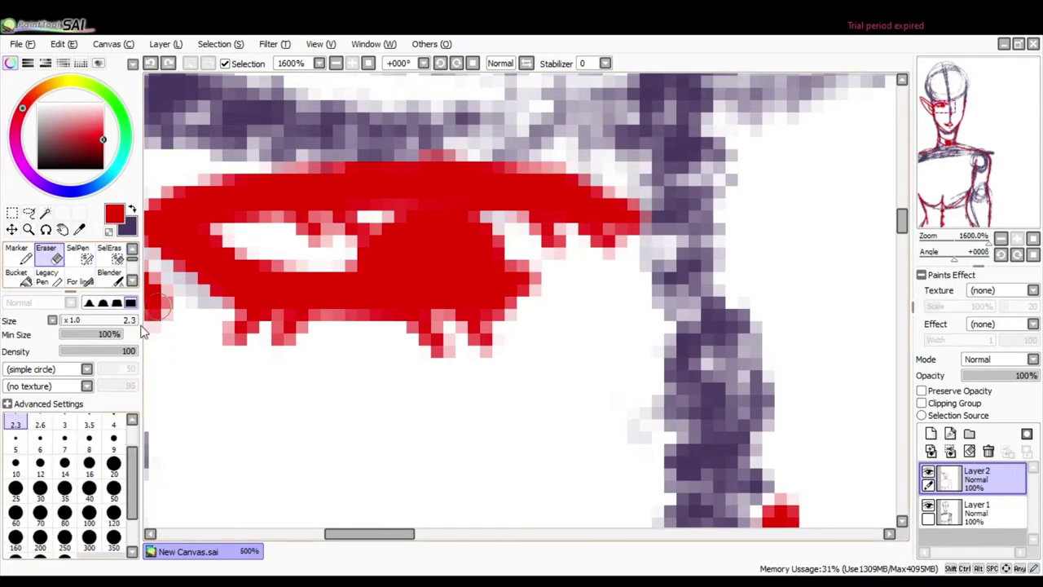
left_click_drag(261, 167, 251, 232)
mouse_move(326, 264)
left_mouse_down()
mouse_move(338, 338)
mouse_move(364, 274)
left_mouse_up()
key("ctrl+z")
left_click_drag(268, 253, 263, 332)
mouse_move(269, 167)
left_mouse_down()
mouse_move(275, 233)
mouse_move(326, 187)
mouse_move(301, 232)
left_mouse_up()
key("ctrl+z")
mouse_move(222, 163)
left_mouse_down()
mouse_move(263, 321)
mouse_move(220, 175)
left_mouse_up()
scroll(293, 464, "down", 4)
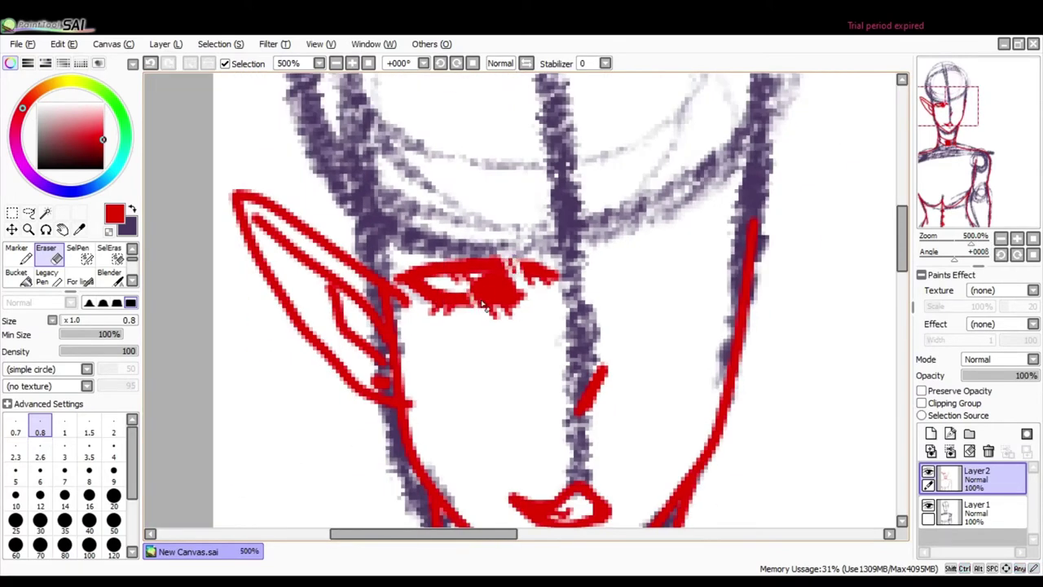
- Try further Crayon strokes on the face and undo the eyelash and highlight work on the eye
scroll(571, 375, "left", 1)
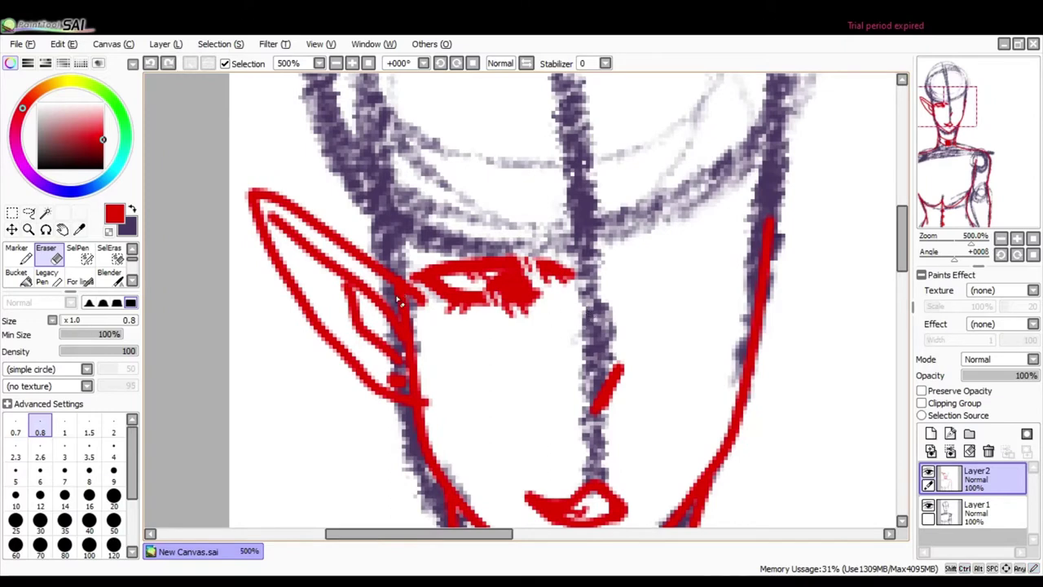
scroll(74, 261, "down", 2)
left_click(79, 253)
mouse_move(561, 243)
left_mouse_down()
mouse_move(413, 258)
mouse_move(439, 267)
mouse_move(444, 363)
left_mouse_up()
key("ctrl+z")
mouse_move(428, 407)
left_mouse_down()
mouse_move(442, 342)
mouse_move(468, 354)
mouse_move(481, 342)
left_mouse_up()
key("ctrl+z")
key("ctrl+z")
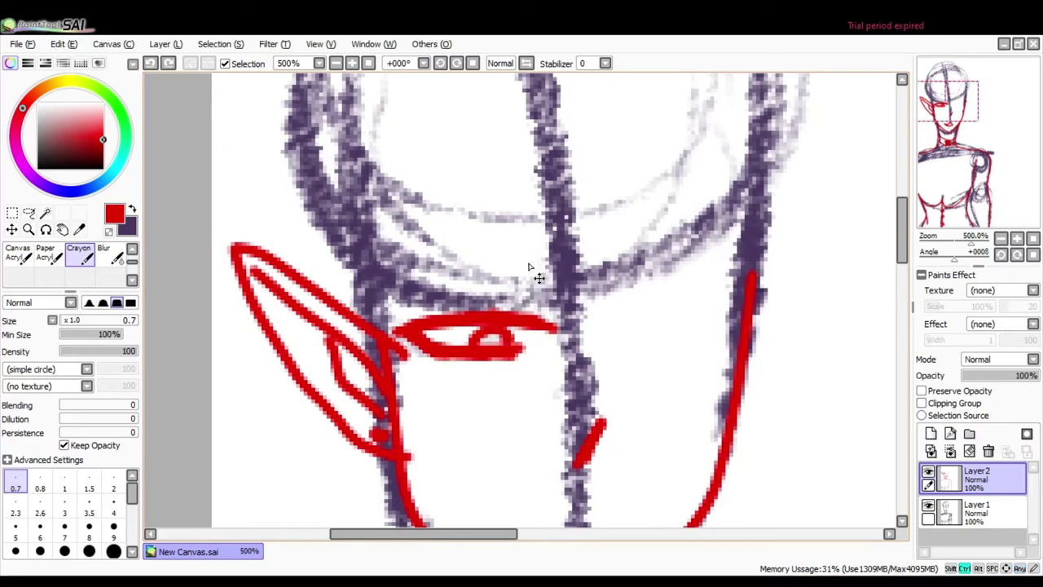
key("ctrl+z")
- Detail the iris and add short lashes to the upper and lower lids with the Crayon at size 0.7
scroll(528, 266, "up", 5)
mouse_move(448, 381)
left_mouse_down()
mouse_move(453, 412)
mouse_move(482, 423)
mouse_move(488, 440)
left_mouse_up()
key("ctrl+z")
left_click_drag(501, 390, 513, 440)
left_click_drag(432, 486, 497, 520)
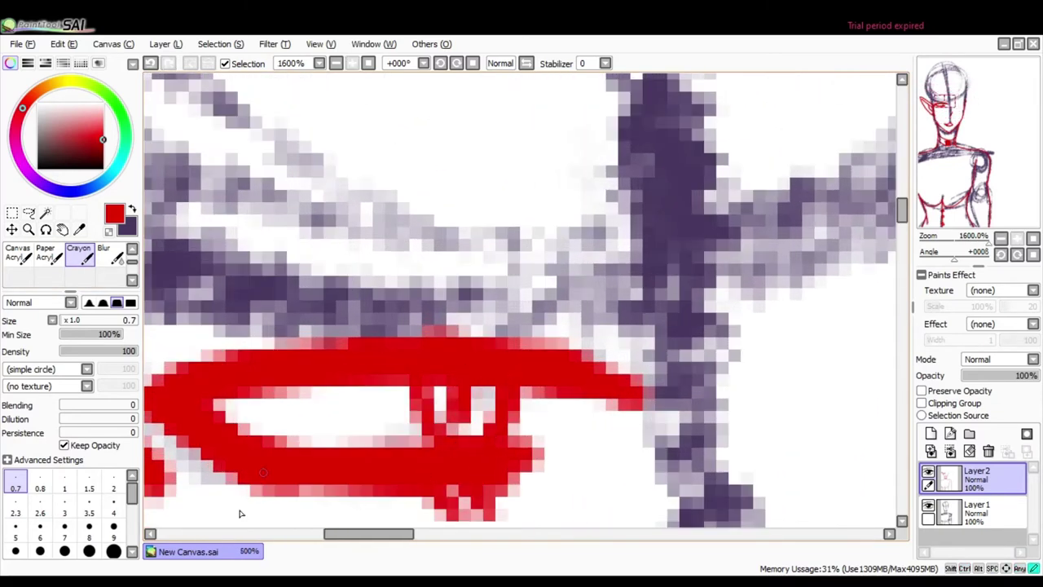
left_click_drag(236, 485, 277, 526)
left_click_drag(526, 386, 603, 435)
left_click_drag(265, 386, 342, 435)
left_click_drag(193, 451, 187, 401)
- Cut thin slanted gaps through the eye's upper and lower lids with the Eraser at size 0.7
left_click(46, 274)
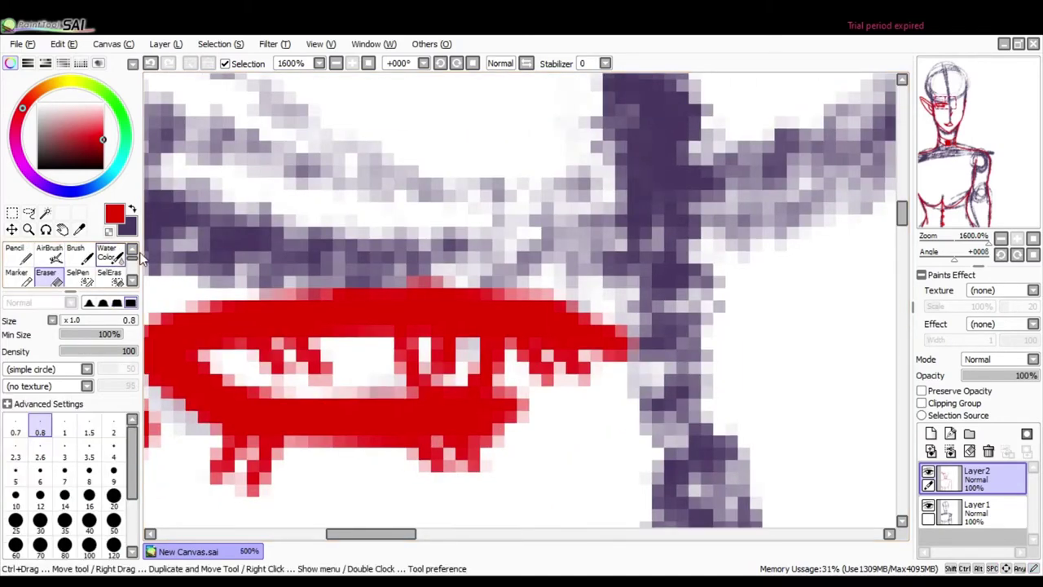
left_click_drag(326, 318, 359, 334)
mouse_move(362, 293)
left_mouse_down()
mouse_move(403, 359)
mouse_move(406, 328)
left_mouse_up()
left_click_drag(351, 334, 395, 391)
key("ctrl+z")
left_click(15, 430)
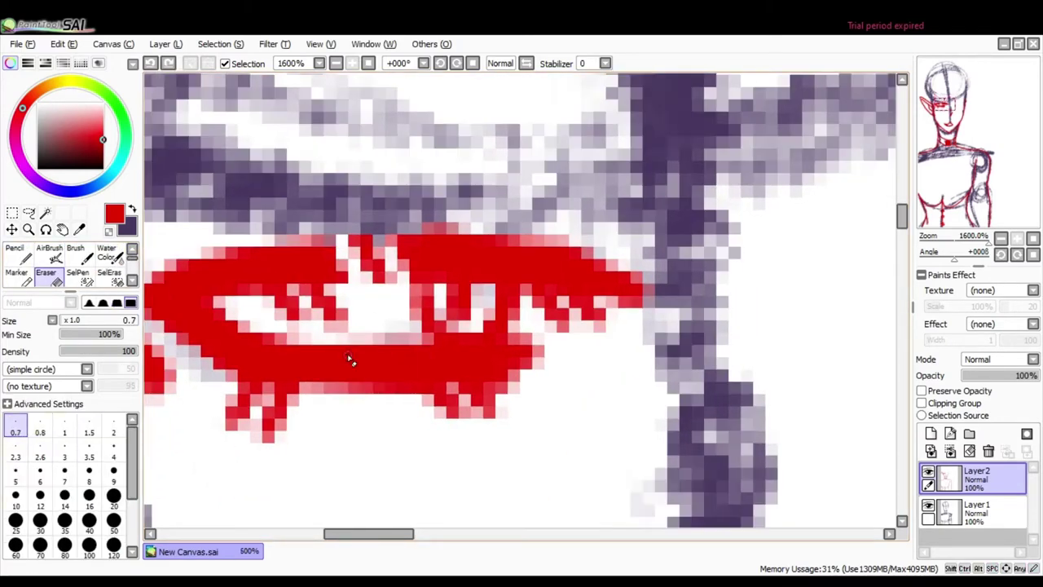
left_click_drag(399, 338, 403, 391)
- Fill the open highlights in the iris with red using the AirBrush at size 5
left_click(49, 248)
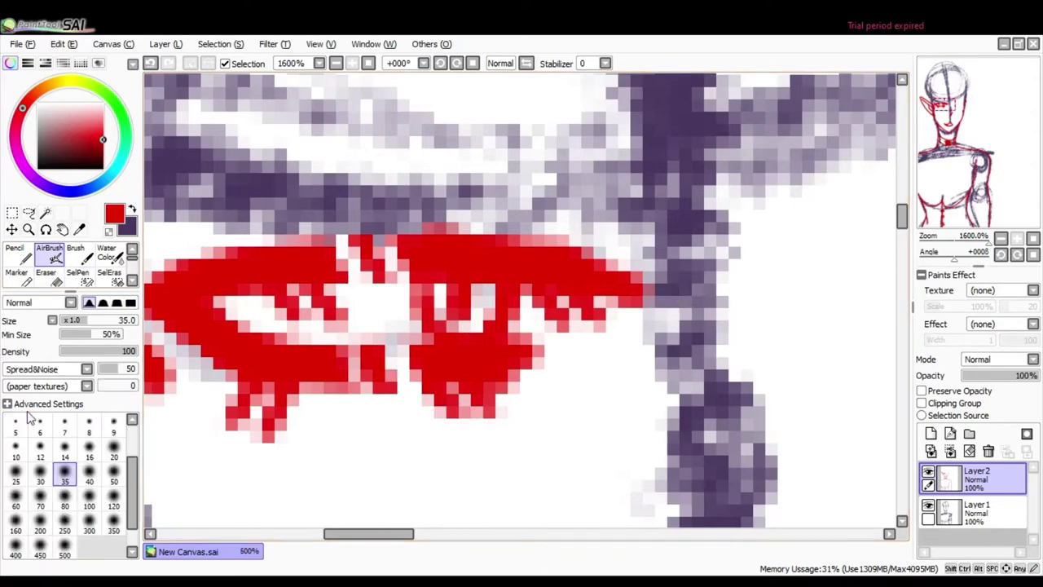
left_click(15, 422)
left_click_drag(456, 293, 489, 318)
- Draw a thin eyelid crease and a thick arched eyebrow above the eye with the Crayon at size 0.7
scroll(602, 386, "down", 8)
scroll(602, 385, "up", 5)
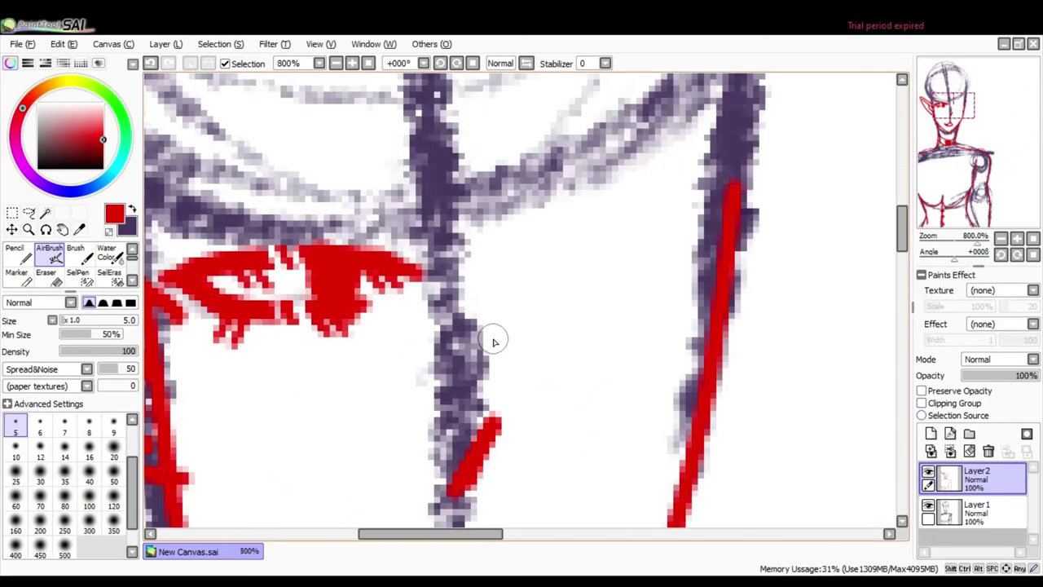
scroll(489, 344, "up", 1)
left_click(79, 252)
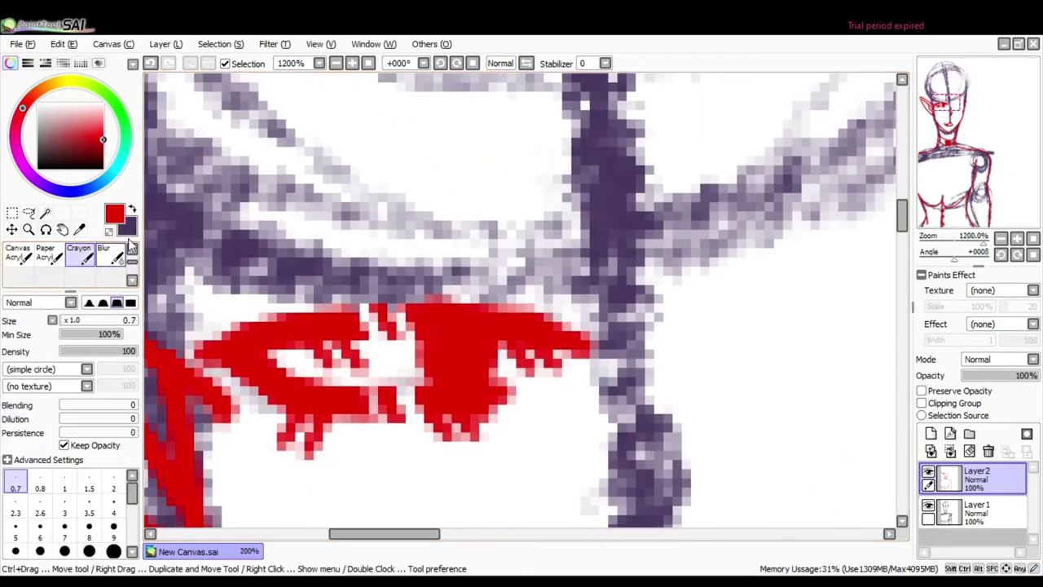
left_click_drag(342, 290, 570, 260)
left_click_drag(489, 326, 522, 461)
left_click_drag(601, 326, 621, 215)
key("ctrl+z")
mouse_move(575, 312)
left_mouse_down()
mouse_move(232, 377)
mouse_move(632, 260)
mouse_move(573, 318)
mouse_move(554, 277)
mouse_move(342, 310)
mouse_move(537, 277)
mouse_move(570, 284)
left_mouse_up()
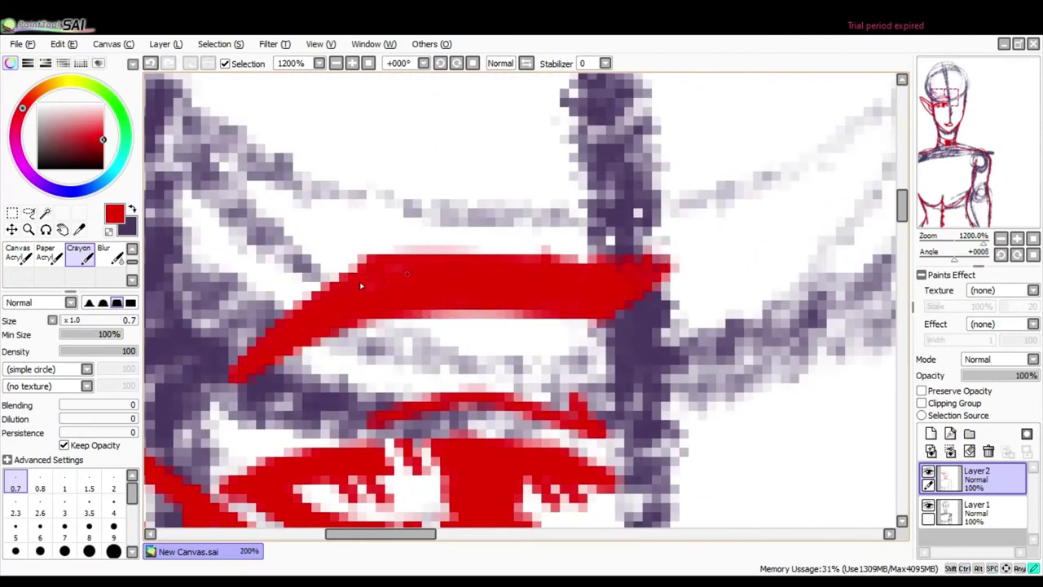
- Try short hair strokes along the eyebrow's upper edge, keeping only a small pointed tip at its inner end
left_click_drag(518, 248, 644, 244)
key("ctrl+z")
left_click_drag(582, 233, 597, 260)
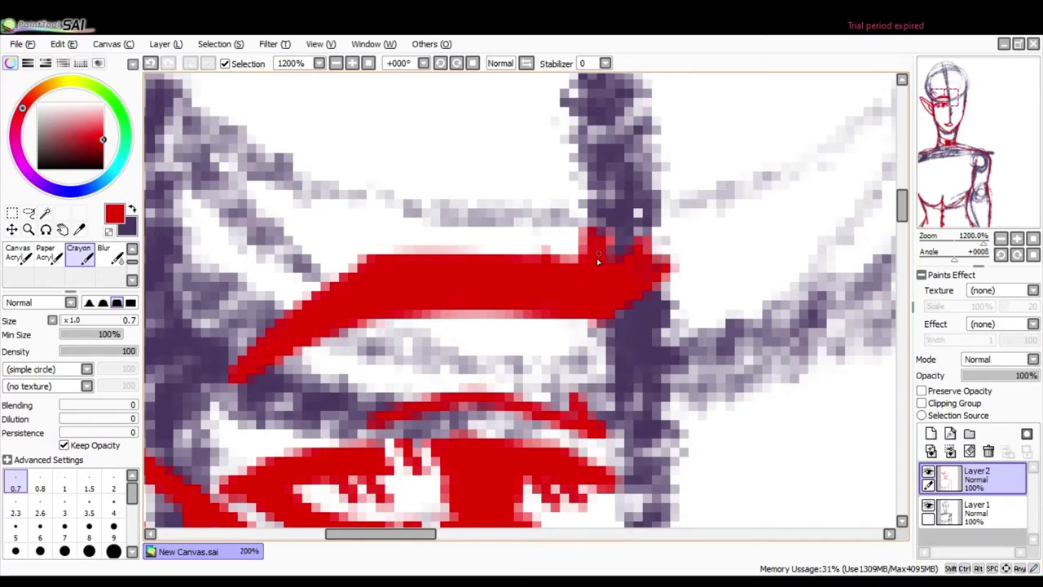
key("ctrl+z")
left_click_drag(640, 421, 705, 421)
- Cut slanted gaps through the eyebrow and the eyelid crease with the Eraser at size 0.7
key("e")
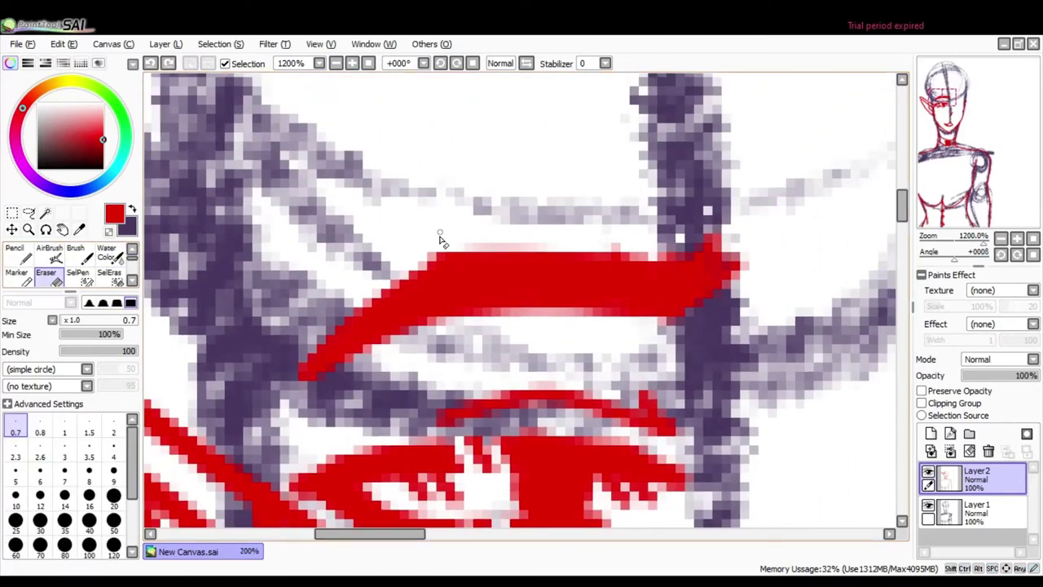
mouse_move(440, 242)
left_mouse_down()
mouse_move(476, 342)
mouse_move(482, 326)
mouse_move(433, 229)
left_mouse_up()
mouse_move(400, 163)
left_mouse_down()
mouse_move(419, 228)
mouse_move(521, 163)
mouse_move(503, 191)
left_mouse_up()
key("ctrl+z")
mouse_move(509, 298)
left_mouse_down()
mouse_move(538, 260)
mouse_move(570, 260)
left_mouse_up()
key("ctrl+z")
- Draw a round stud on the earlobe with a long straight line hanging from it, using the Crayon at size 0.7
key("c")
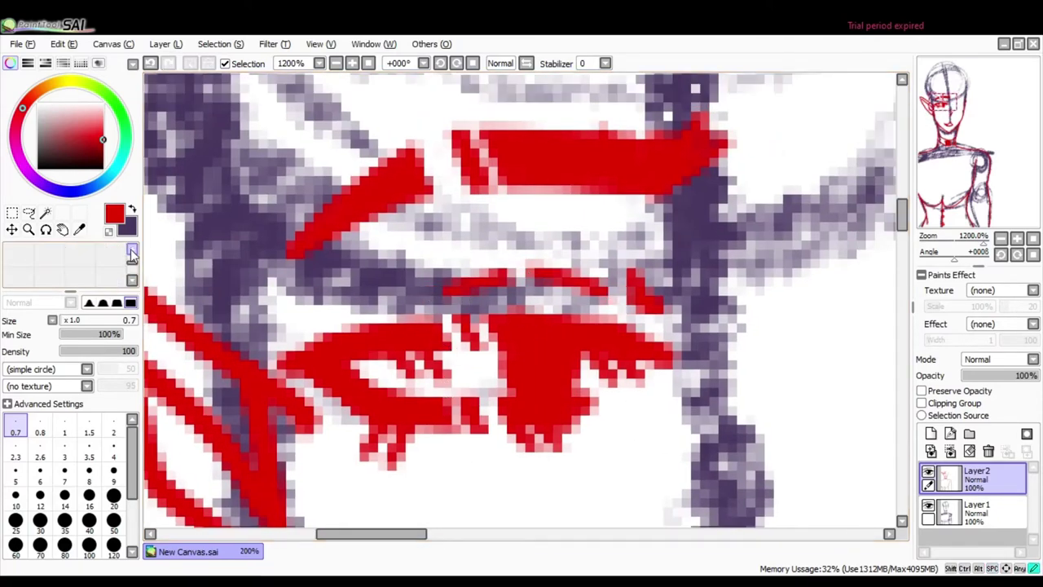
scroll(652, 291, "down", 5)
scroll(659, 371, "up", 4)
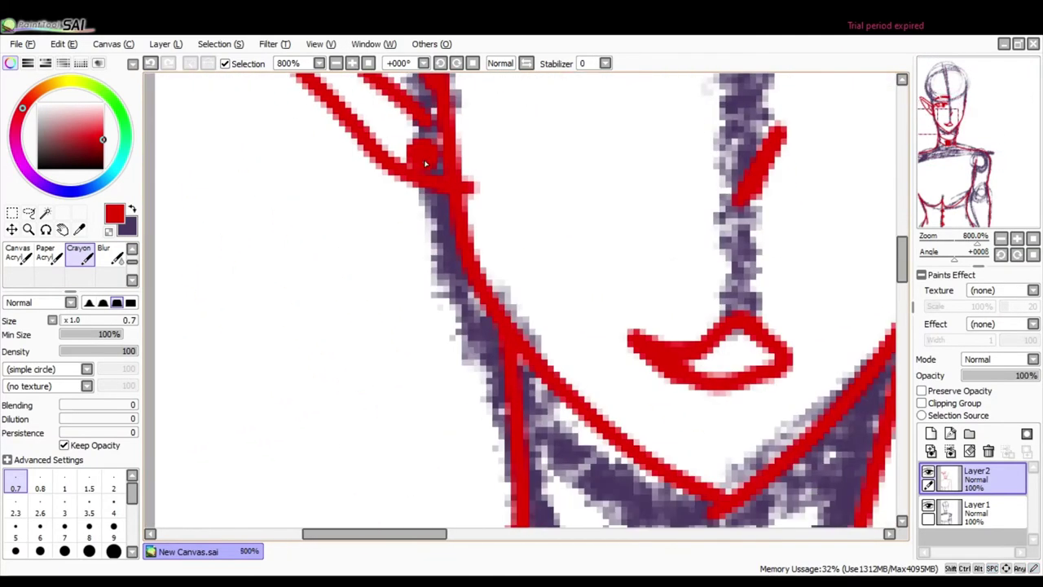
left_click_drag(425, 164, 414, 526)
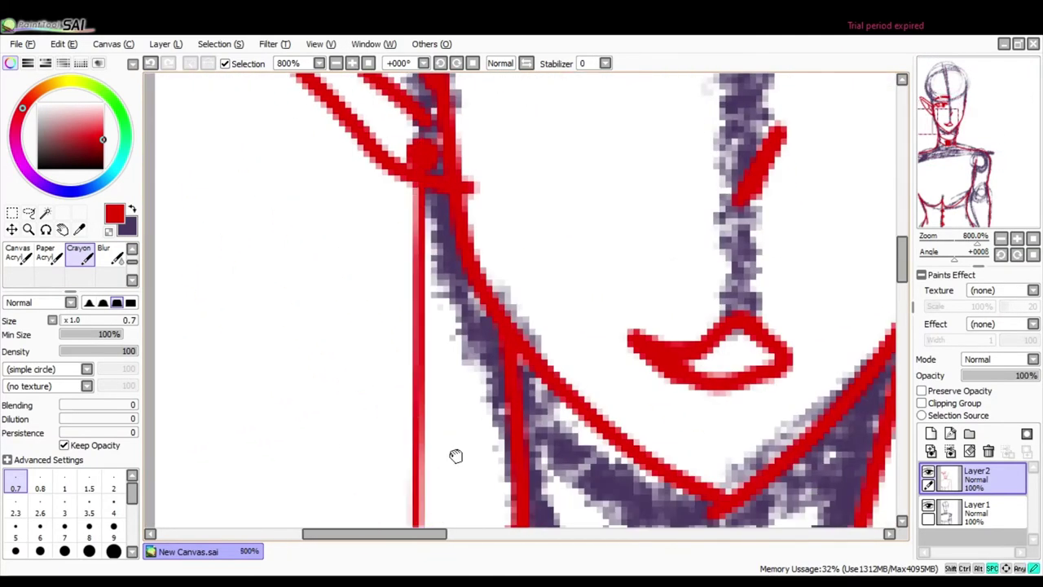
left_click_drag(454, 454, 501, 490)
- Build up a dense hanging feather around the earring line with repeated Crayon strokes and loose barbs toward the neck
mouse_move(457, 213)
left_mouse_down()
mouse_move(428, 326)
mouse_move(451, 336)
mouse_move(431, 488)
left_mouse_up()
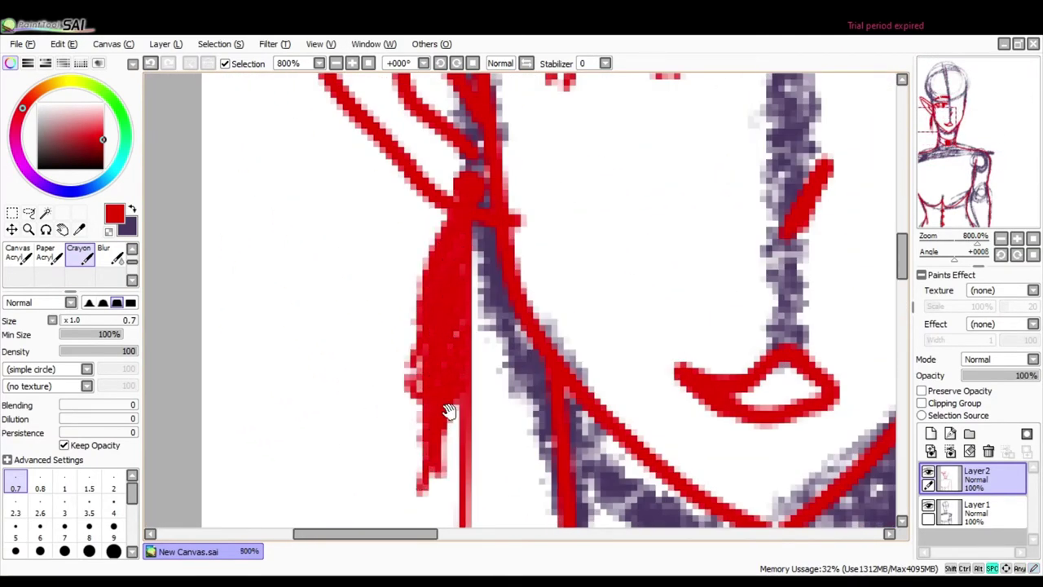
left_click_drag(456, 383, 460, 302)
left_click_drag(460, 269, 468, 391)
left_click_drag(456, 293, 469, 489)
mouse_move(511, 194)
left_mouse_down()
mouse_move(462, 210)
mouse_move(512, 460)
mouse_move(502, 512)
left_mouse_up()
scroll(442, 415, "down", 3)
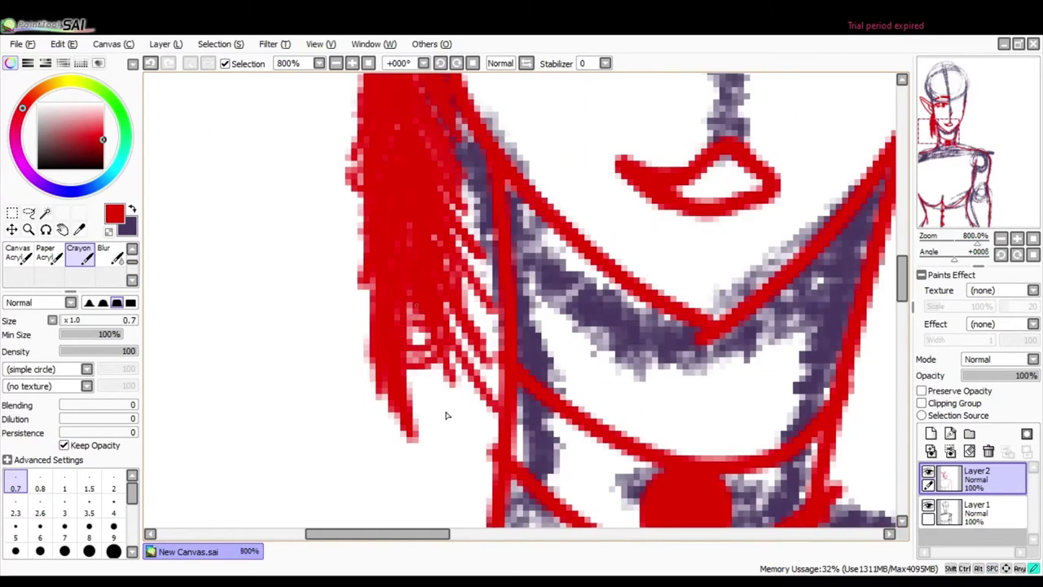
left_click_drag(420, 268, 440, 383)
- Carve slanted notches into both edges of the feather earring with the Eraser at size 0.7
scroll(424, 342, "up", 3)
key("e")
mouse_move(396, 205)
left_mouse_down()
mouse_move(403, 291)
mouse_move(382, 437)
mouse_move(340, 432)
left_mouse_up()
mouse_move(391, 224)
left_mouse_down()
mouse_move(434, 336)
mouse_move(419, 391)
mouse_move(424, 502)
left_mouse_up()
scroll(424, 489, "down", 2)
mouse_move(383, 411)
left_mouse_down()
mouse_move(436, 484)
mouse_move(437, 379)
left_mouse_up()
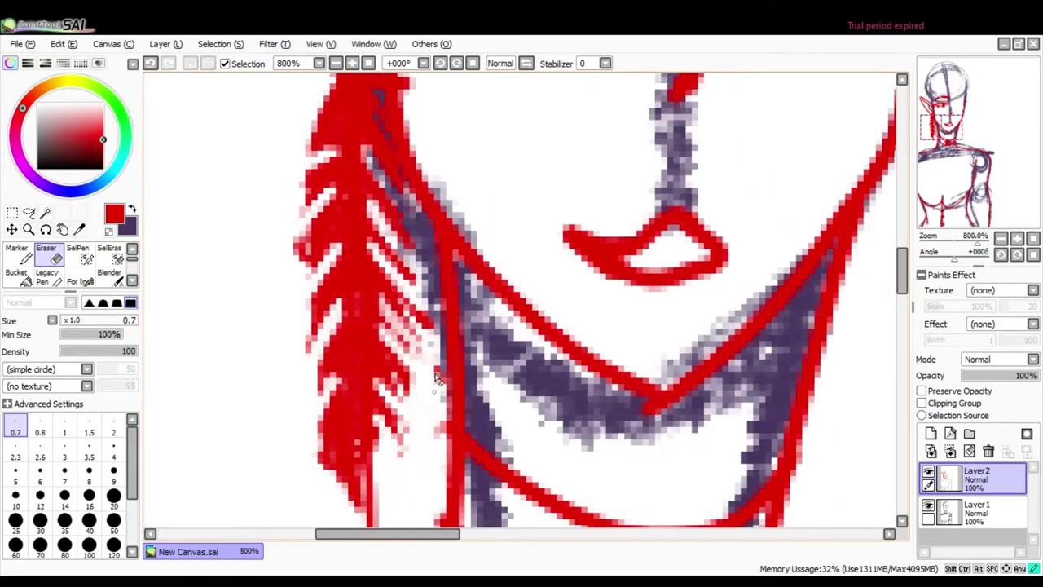
scroll(74, 260, "down", 2)
- Lasso the finished eye and eyebrow and paste a copy of them onto a new layer
left_click(79, 252)
scroll(640, 436, "down", 5)
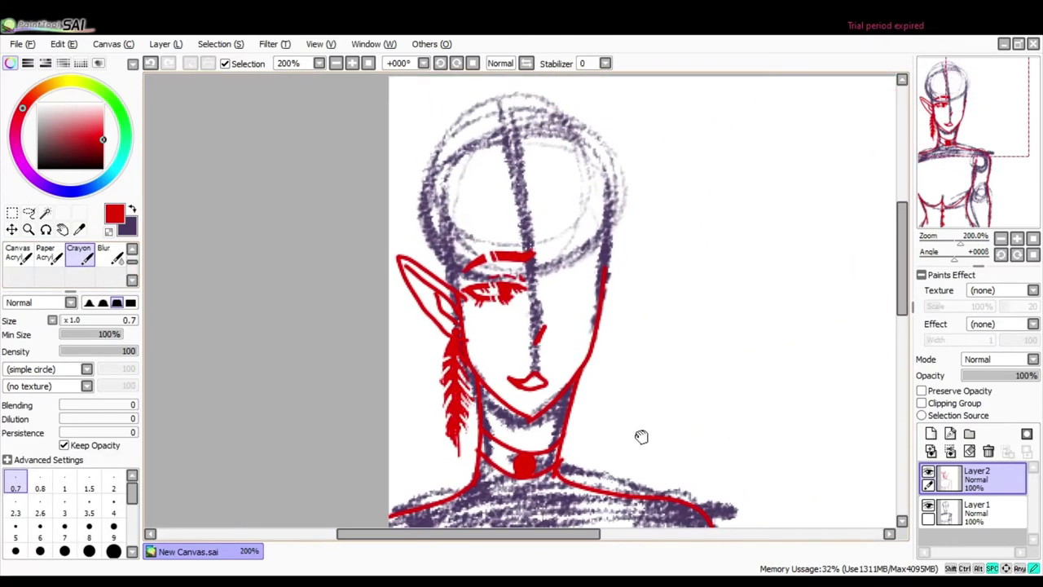
scroll(633, 436, "up", 4)
scroll(73, 260, "up", 2)
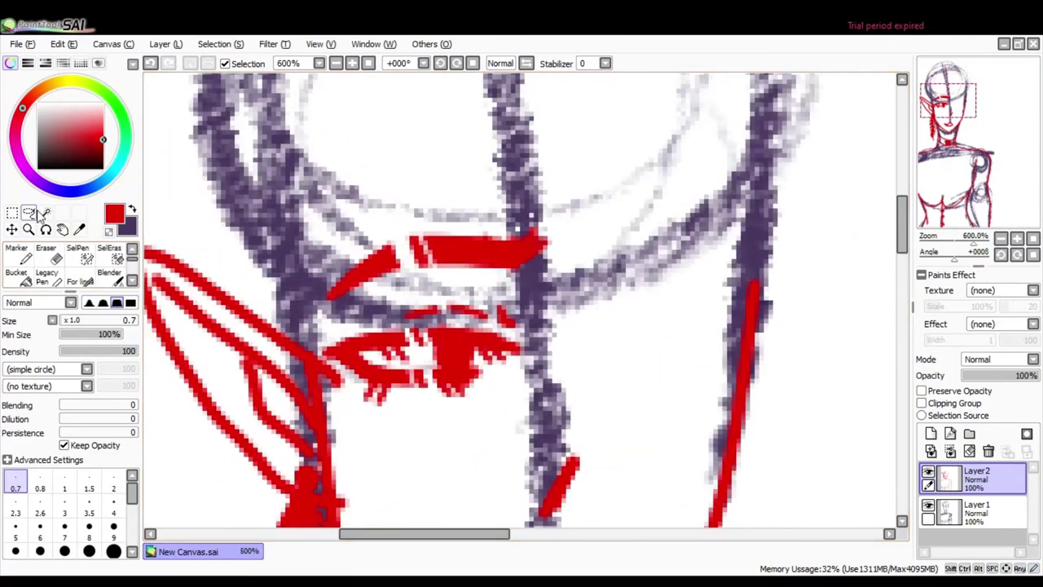
left_click(29, 212)
left_click_drag(351, 400, 303, 269)
key("ctrl+x")
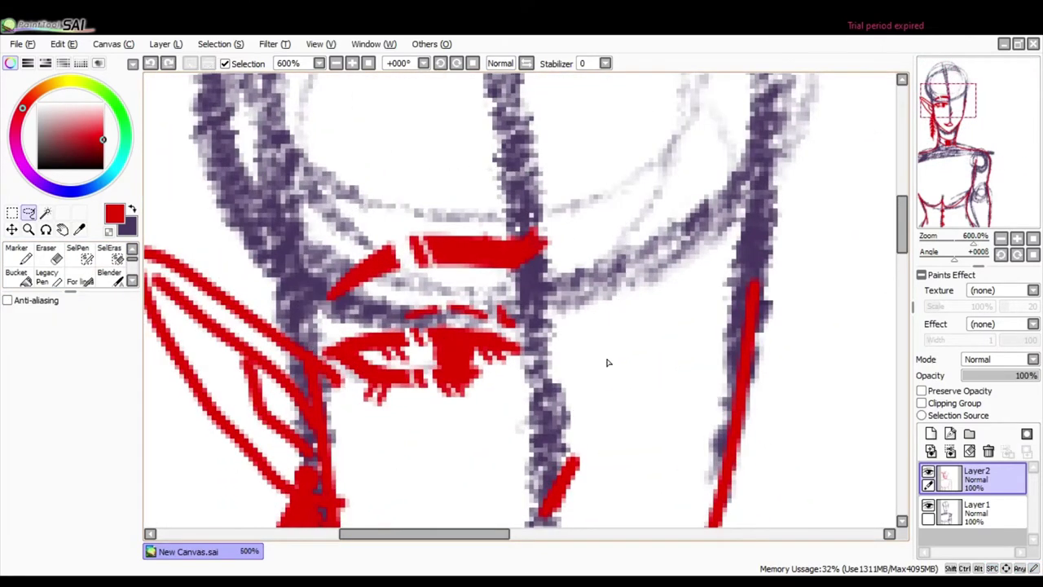
key("ctrl+v")
- Mirror the pasted eye and eyebrow and move them to the opposite side of the face, level with the original
key("ctrl+t")
left_click(11, 229)
left_click_drag(530, 367, 775, 366)
scroll(775, 366, "down", 3)
scroll(804, 400, "up", 3)
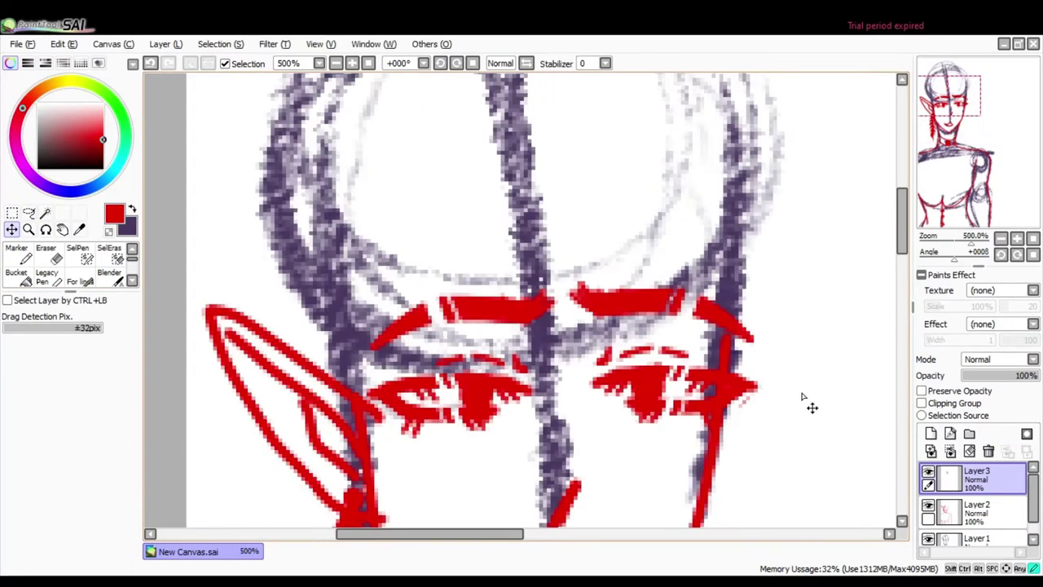
left_click_drag(803, 400, 808, 415)
- Try a Crayon stroke along the face's outer edge beside the copied eye on Layer2 and undo it
scroll(807, 415, "up", 2)
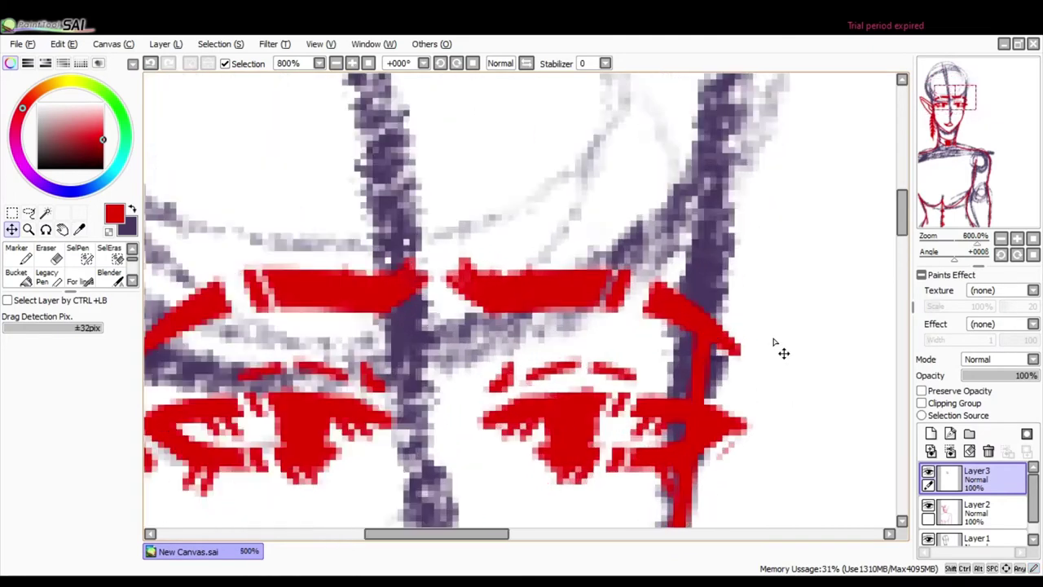
scroll(779, 350, "down", 3)
scroll(755, 400, "down", 2)
scroll(65, 277, "down", 1)
left_click(79, 253)
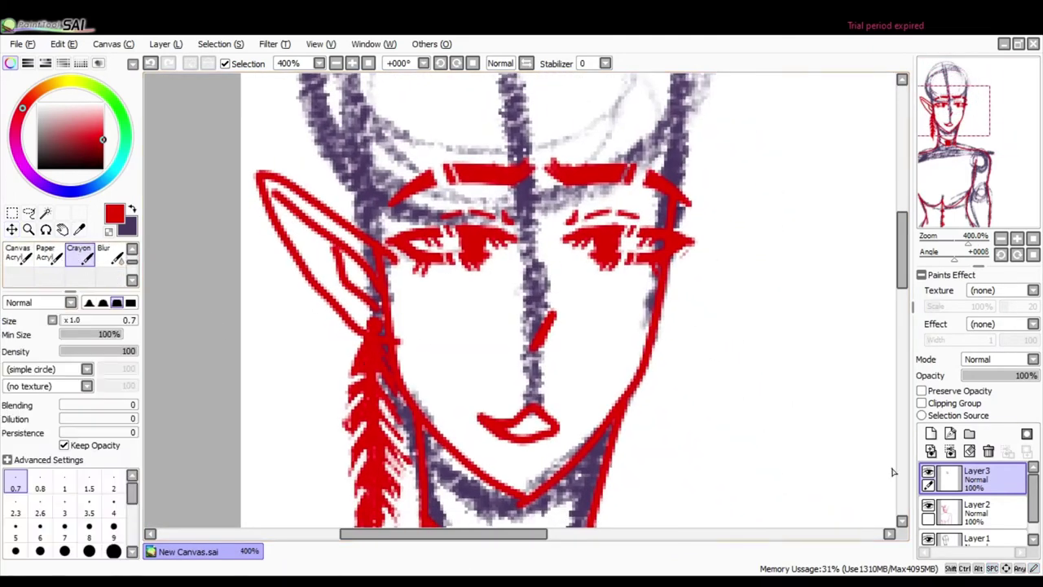
left_click(977, 509)
left_click_drag(652, 385, 688, 196)
key("ctrl+z")
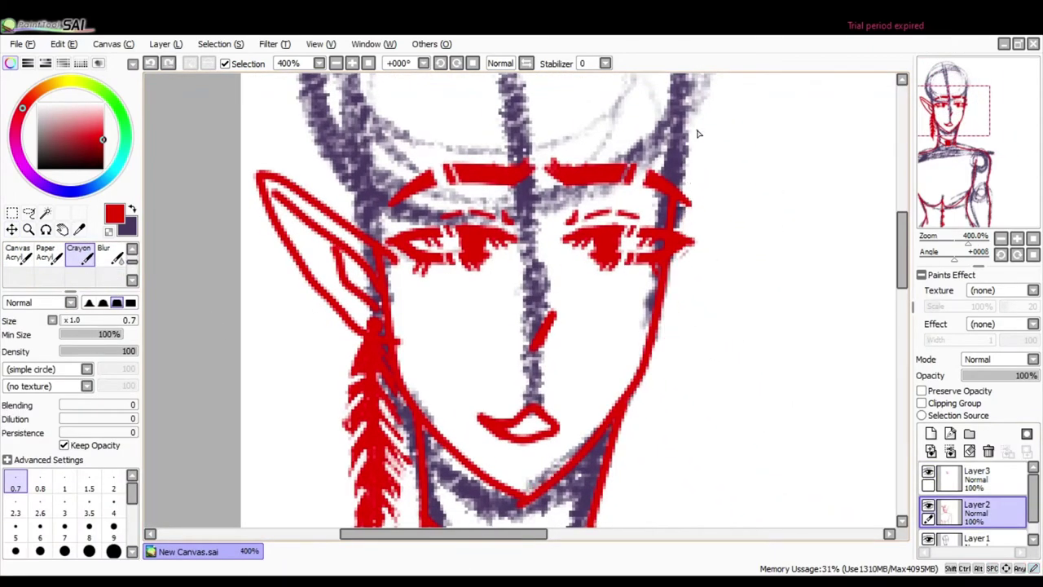
- Try face outline strokes from the temple to the chin on an added layer and undo them
left_click(998, 375)
left_click(931, 434)
mouse_move(551, 486)
left_mouse_down()
mouse_move(690, 279)
mouse_move(689, 194)
mouse_move(521, 501)
left_mouse_up()
key("ctrl+z")
key("ctrl+z")
mouse_move(691, 159)
left_mouse_down()
mouse_move(655, 352)
mouse_move(517, 497)
left_mouse_up()
key("ctrl+z")
- Restore Layer1's opacity to 100% and delete the added outline layer
left_click(976, 538)
left_click_drag(998, 375, 1040, 373)
left_click(977, 495)
left_click(988, 451)
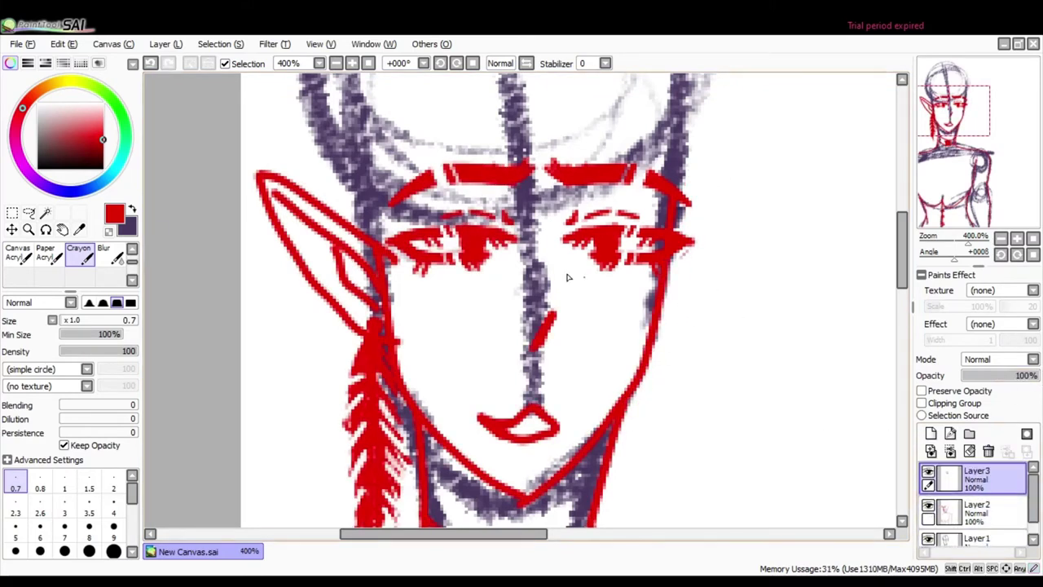
- Add a new layer directly beneath Layer3 and switch the drawing colour to dark purple
left_click_drag(977, 479, 977, 514)
key("x")
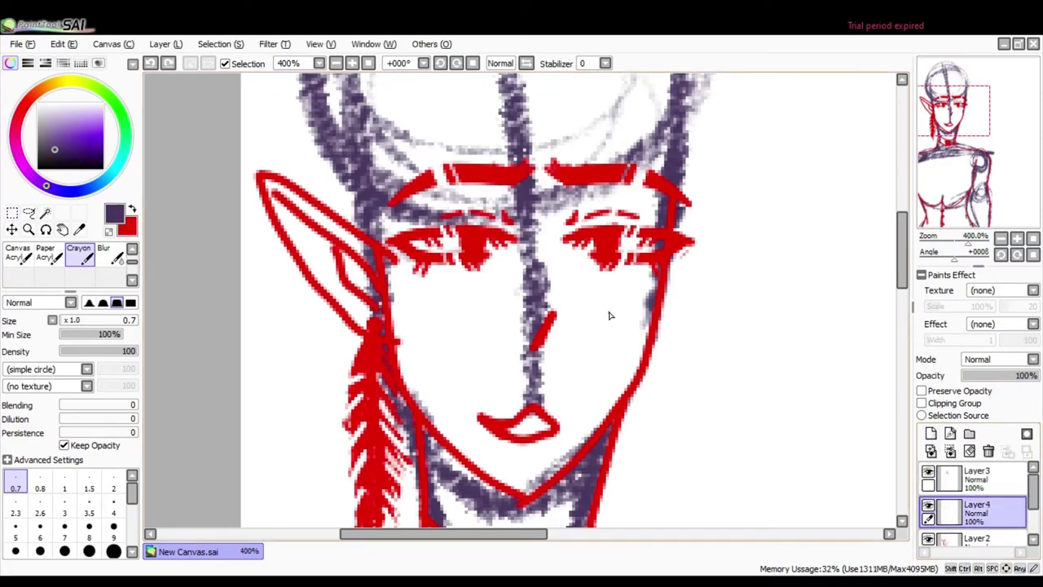
mouse_move(656, 396)
left_mouse_down()
mouse_move(589, 203)
mouse_move(551, 269)
mouse_move(492, 291)
mouse_move(678, 139)
mouse_move(431, 171)
left_mouse_up()
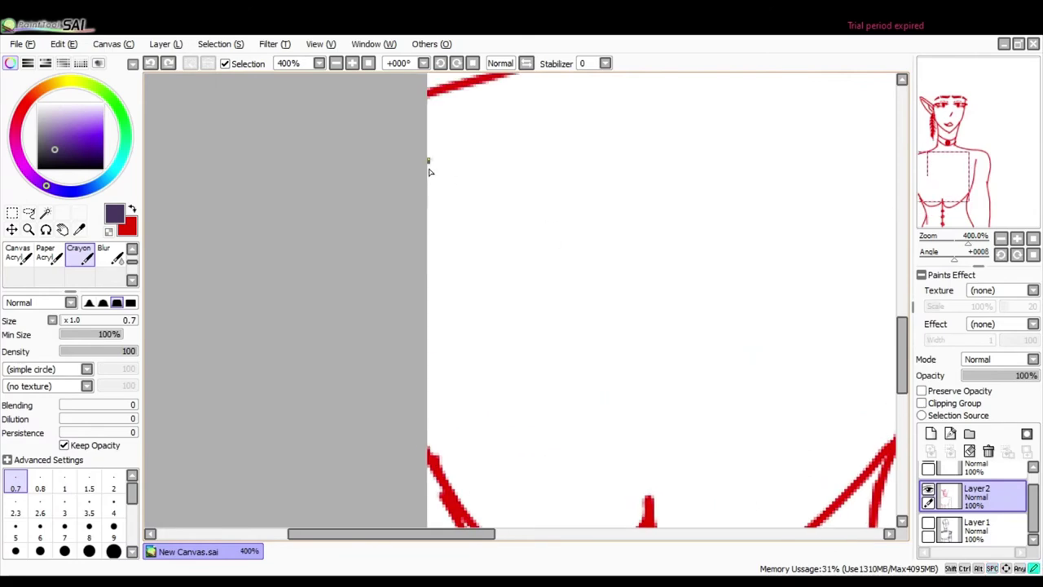
- Draw the chest's centre line, short diagonal chest marks and both collarbones in red on Layer2 with the Crayon
left_click_drag(421, 249, 445, 408)
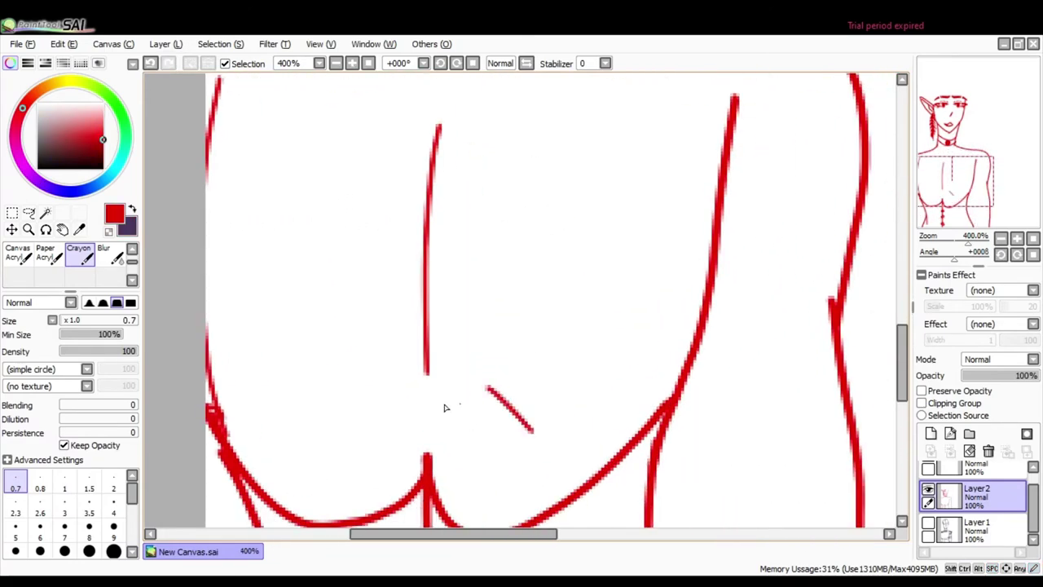
left_click_drag(314, 432, 632, 352)
left_click_drag(475, 282, 464, 417)
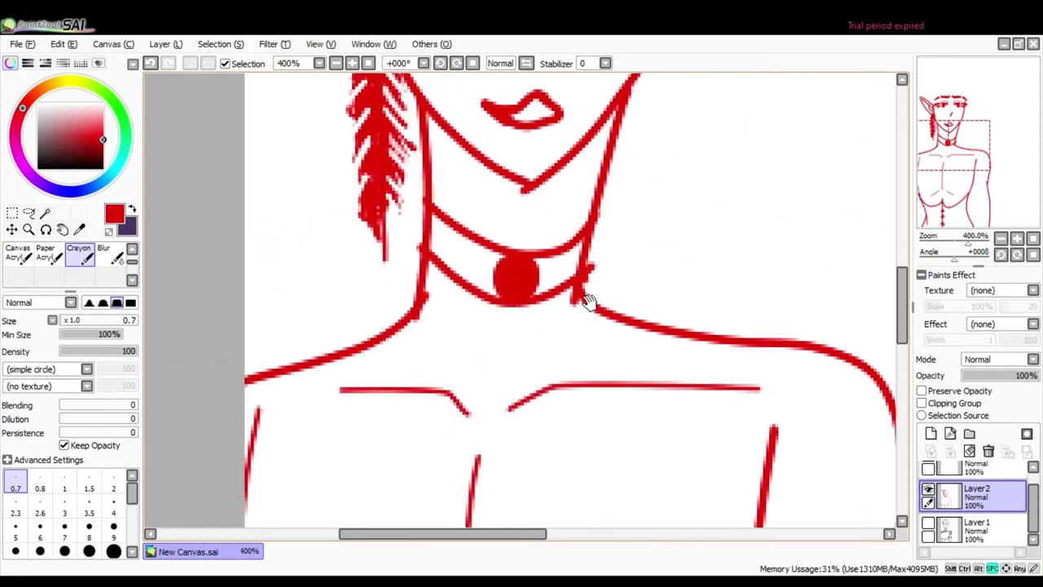
left_click_drag(562, 138, 592, 439)
- Redraw the inner arm line beside the torso down to the canvas edge with the Crayon at size 3
scroll(603, 280, "down", 4)
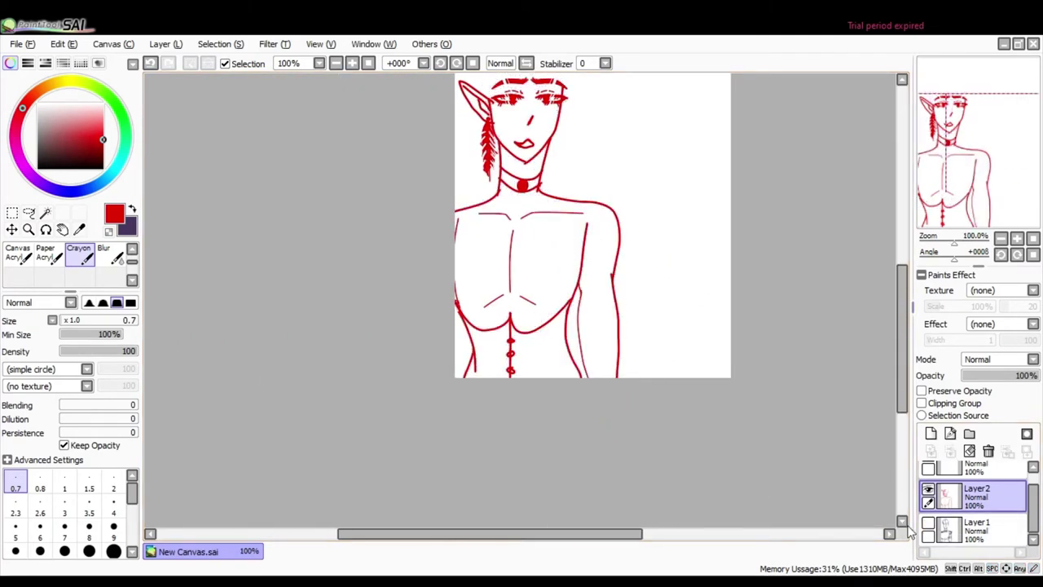
left_click(64, 513)
left_click_drag(598, 324, 589, 406)
key("ctrl+z")
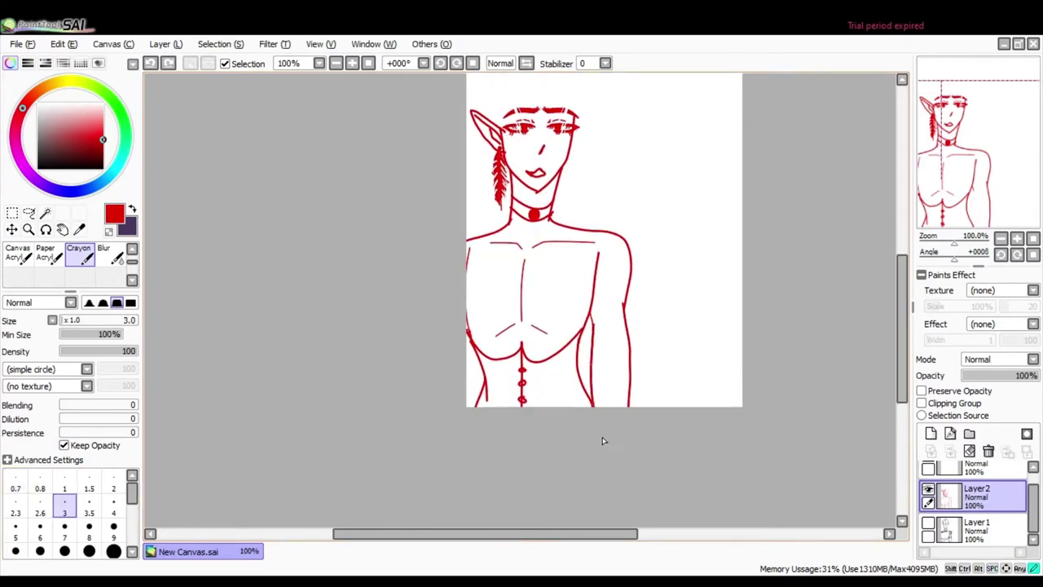
key("ctrl+z")
key("ctrl+y")
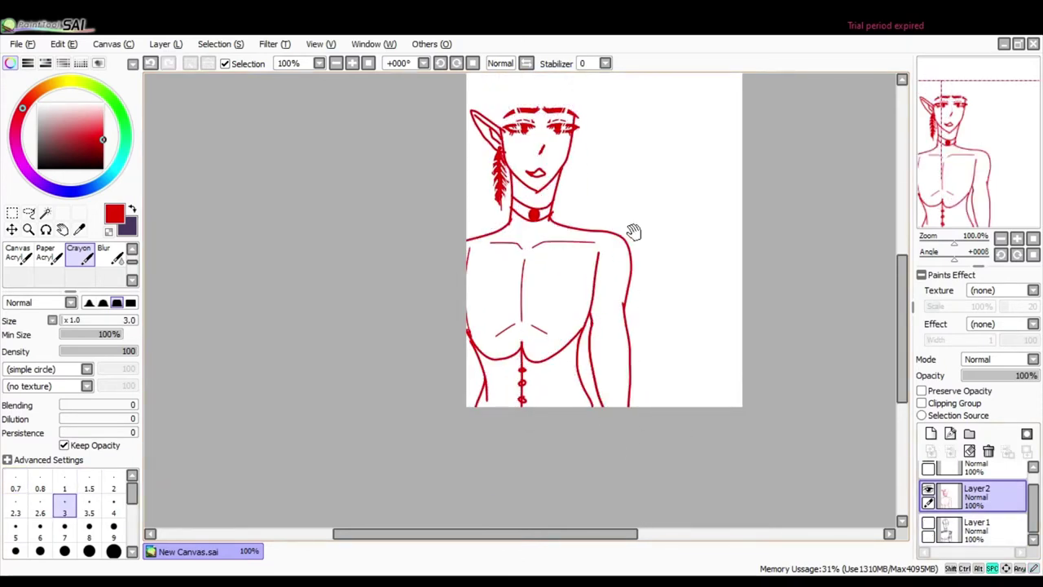
- Erase the overshooting line ends where the ear meets the face with the Eraser at size 0.7
left_click_drag(634, 232, 657, 311)
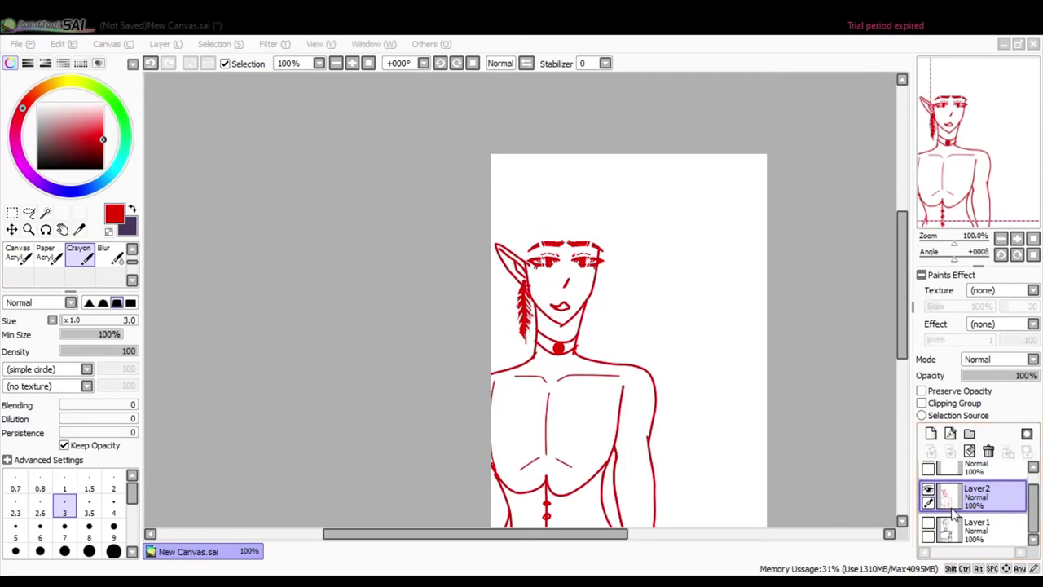
scroll(628, 226, "up", 4)
left_click_drag(628, 226, 459, 334)
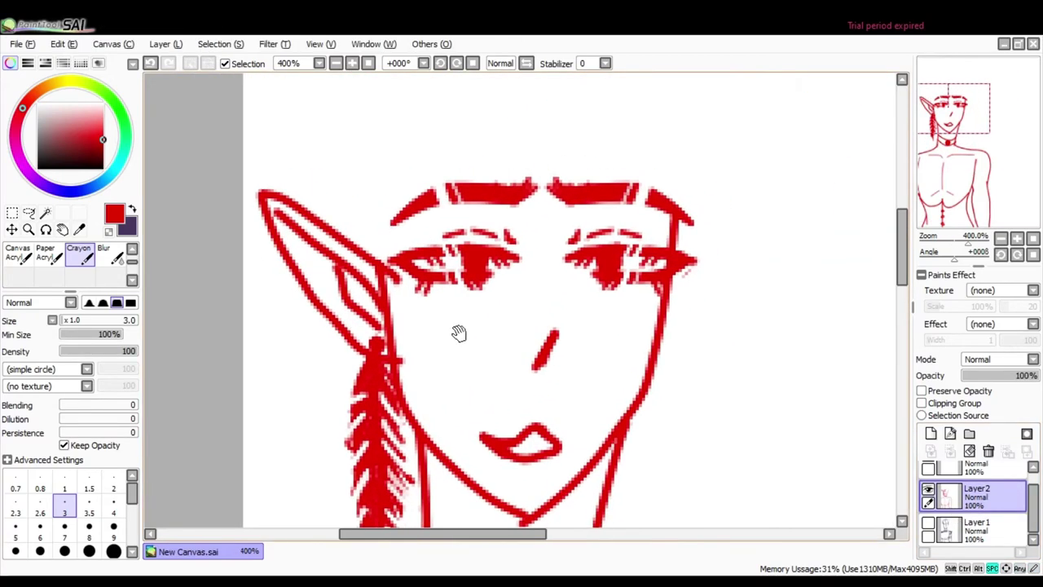
scroll(101, 259, "up", 2)
scroll(102, 259, "up", 1)
left_click(49, 255)
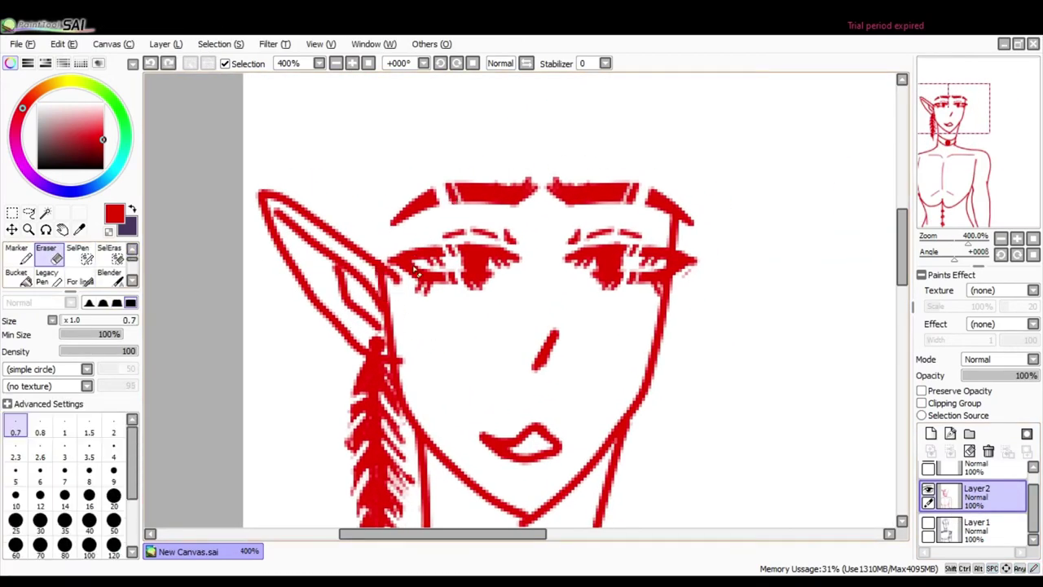
scroll(80, 259, "down", 2)
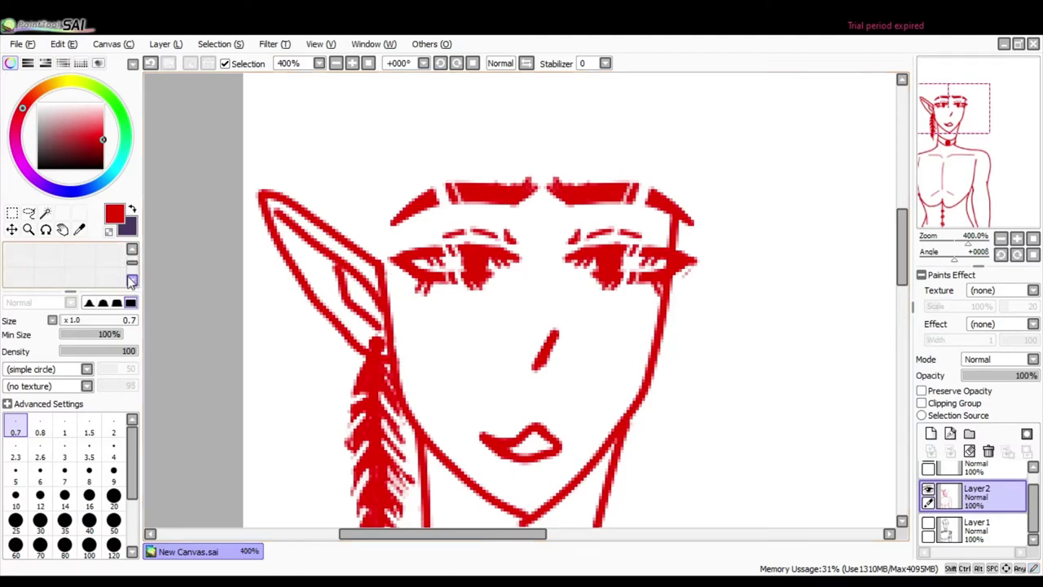
- Add a new layer above Layer3, set the stabilizer to S-7 and switch the Crayon to dark purple
left_click(79, 254)
scroll(352, 399, "up", 3)
key("ctrl+shift+n")
key("ctrl+shift+n")
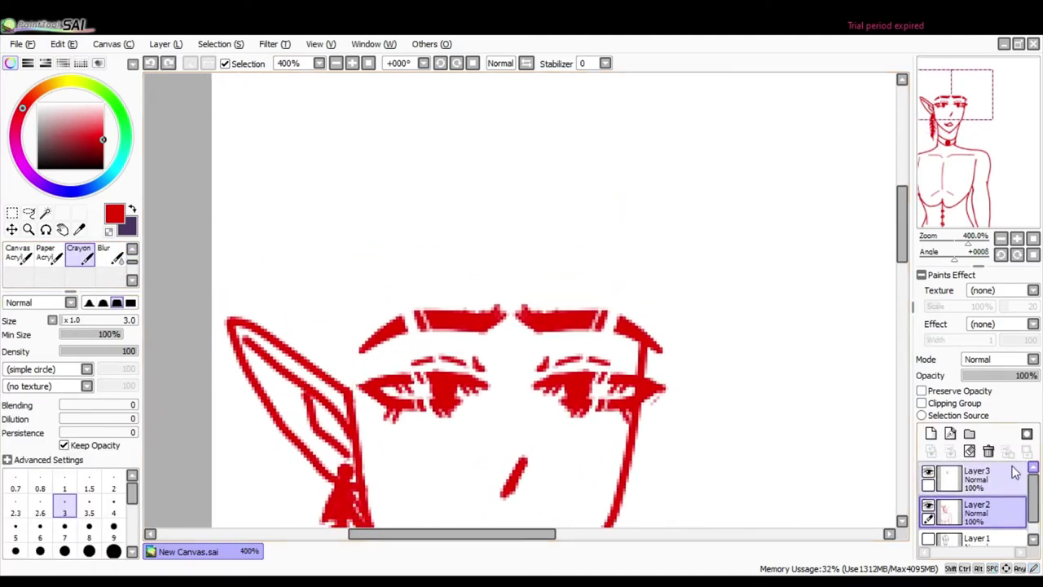
left_click_drag(619, 259, 603, 513)
key("ctrl+z")
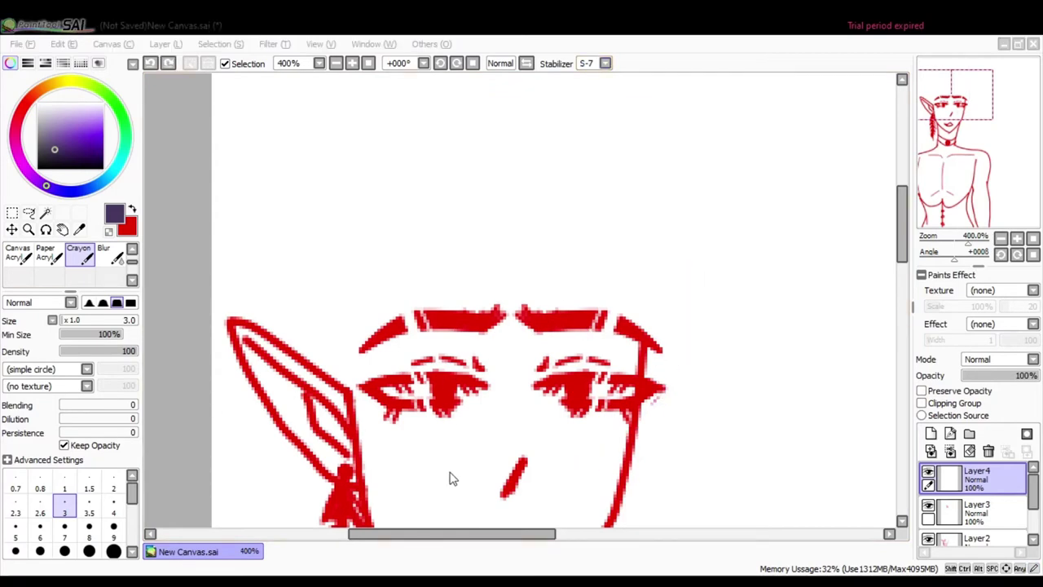
- Draw two long dark purple strands along the side of the face opposite the ear using the lightning brush at size 7
left_click_drag(498, 306, 497, 420)
key("ctrl+z")
scroll(81, 268, "down", 2)
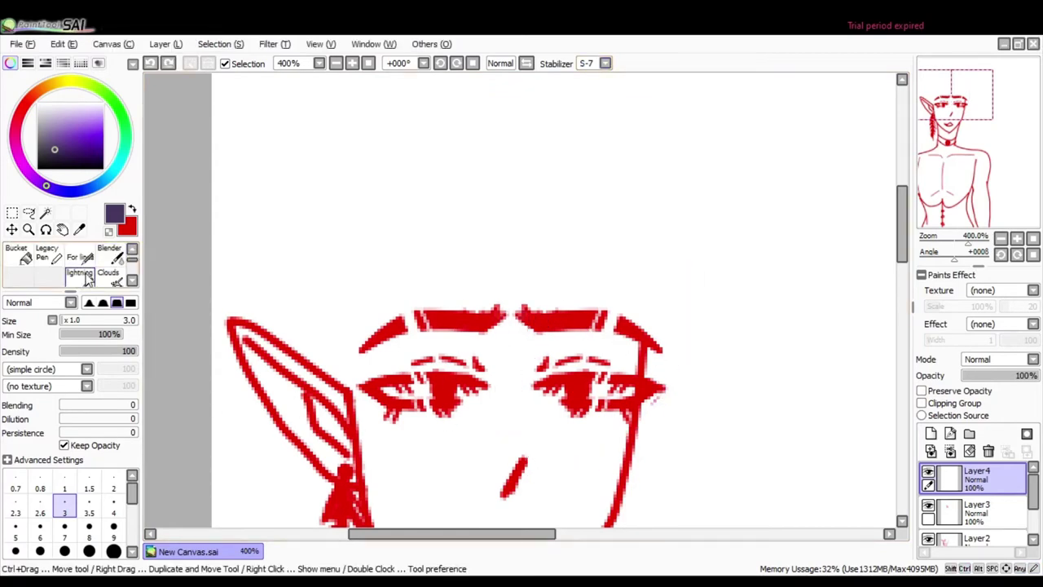
left_click(87, 277)
left_click_drag(613, 150, 578, 432)
mouse_move(664, 176)
left_mouse_down()
mouse_move(601, 263)
mouse_move(603, 411)
left_mouse_up()
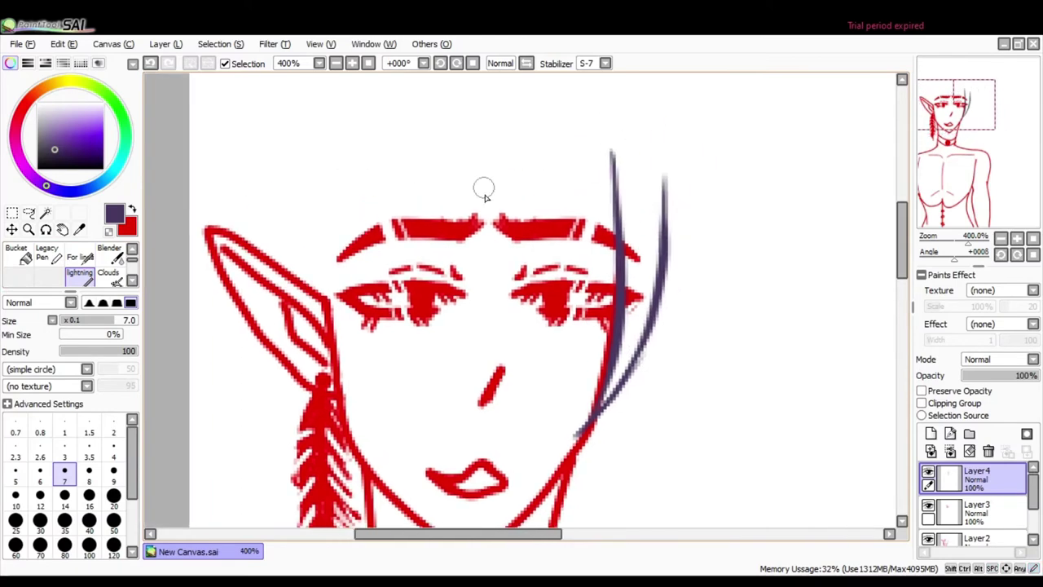
- Draw pointed fringe strands between the brows and over the brow farther from the ear with the lightning brush
left_click_drag(486, 163, 495, 334)
left_click_drag(534, 161, 498, 281)
left_click_drag(521, 269, 580, 174)
key("ctrl+z")
mouse_move(520, 277)
left_mouse_down()
mouse_move(574, 163)
mouse_move(613, 285)
left_mouse_up()
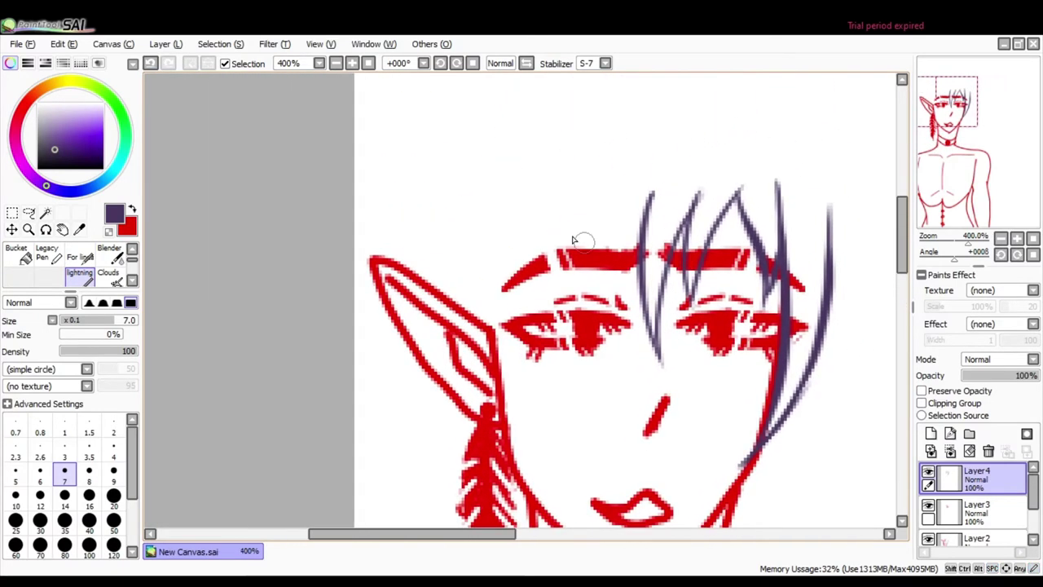
- Draw long hair strands in front of the ear and a peaked fringe strand over the nearer brow
left_click_drag(481, 152, 493, 375)
left_click_drag(517, 153, 513, 404)
left_click_drag(507, 282, 561, 186)
left_click_drag(561, 186, 631, 265)
- Draw short curved fringe strands at the middle of the forehead, redoing the misplaced ones
left_click_drag(586, 186, 608, 248)
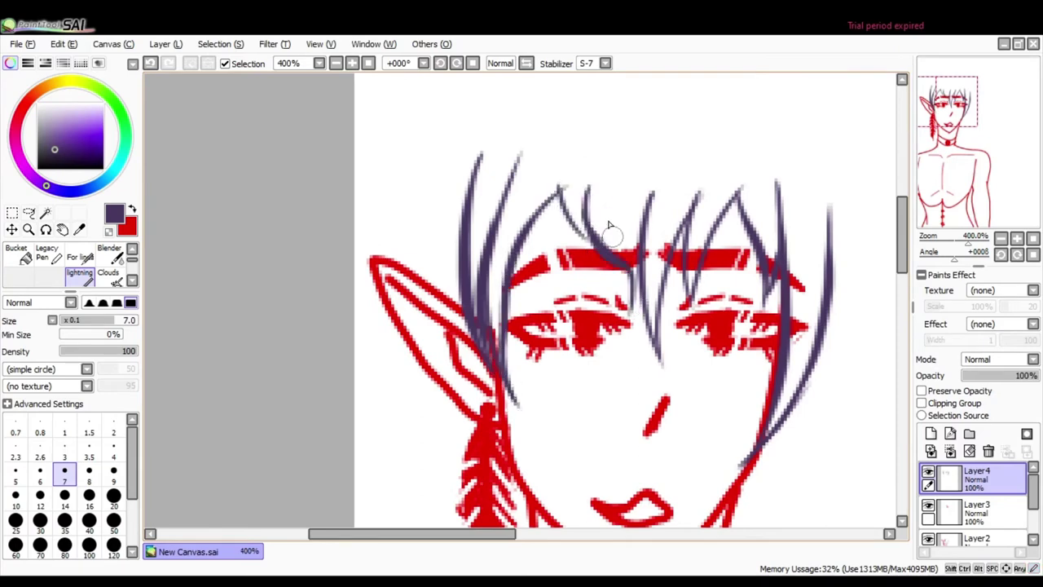
key("ctrl+z")
left_click_drag(584, 168, 605, 246)
left_click_drag(605, 187, 629, 261)
key("ctrl+z")
left_click_drag(585, 220, 612, 247)
mouse_move(611, 186)
left_mouse_down()
mouse_move(618, 238)
mouse_move(642, 244)
left_mouse_up()
- Draw a braid in dark purple from the jaw down beside the neck to the shoulder, including its inner strand lines
scroll(625, 244, "down", 5)
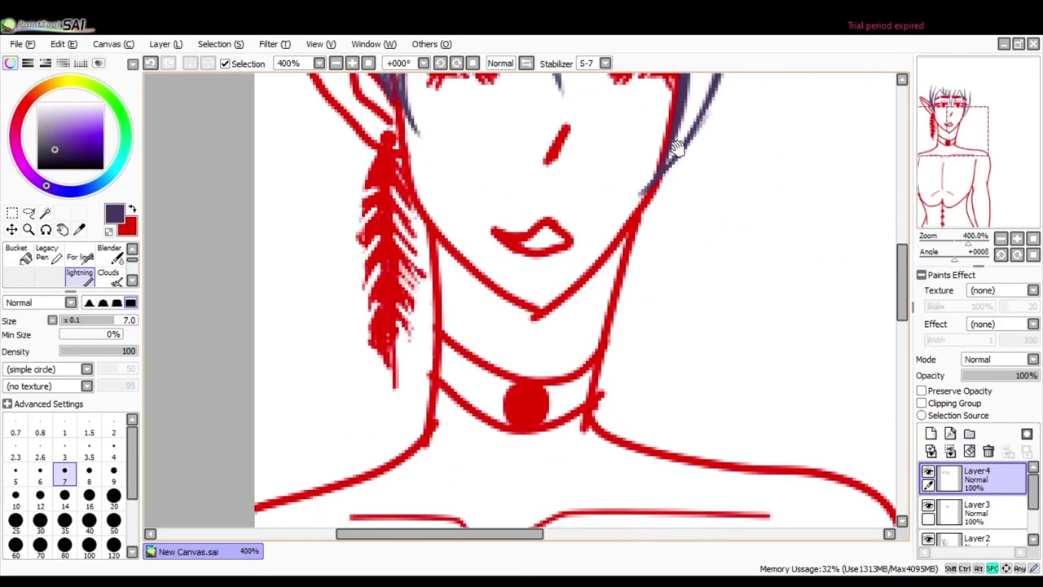
mouse_move(664, 167)
left_mouse_down()
mouse_move(670, 303)
mouse_move(644, 367)
left_mouse_up()
key("ctrl+z")
left_click_drag(669, 281, 714, 432)
left_click_drag(714, 399, 766, 463)
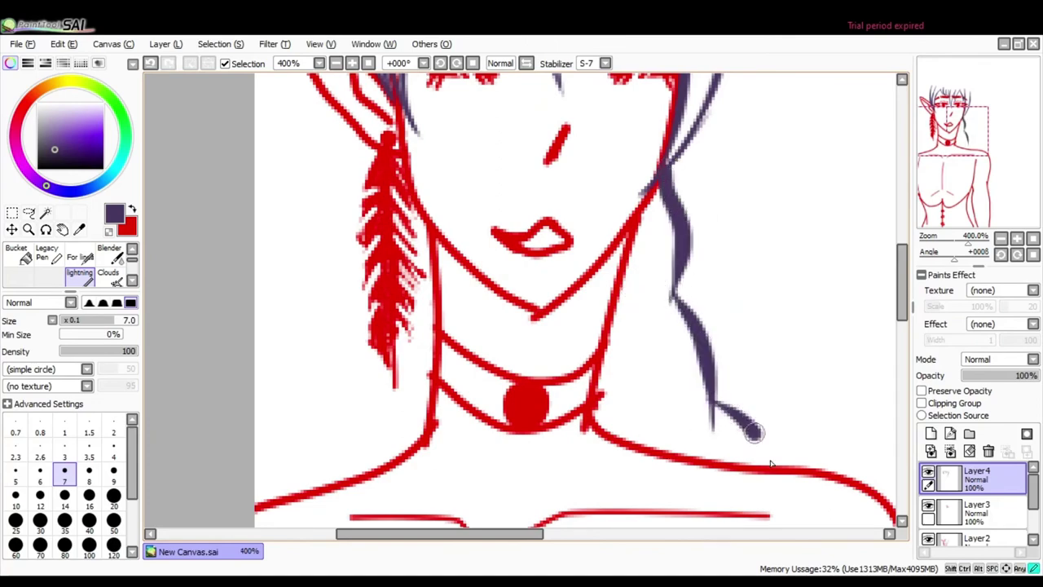
left_click_drag(616, 298, 699, 444)
mouse_move(664, 352)
left_mouse_down()
mouse_move(694, 417)
mouse_move(693, 394)
mouse_move(591, 240)
mouse_move(657, 350)
left_mouse_up()
scroll(703, 428, "up", 6)
mouse_move(541, 259)
left_mouse_down()
mouse_move(382, 272)
mouse_move(305, 323)
mouse_move(342, 444)
left_mouse_up()
mouse_move(521, 238)
left_mouse_down()
mouse_move(606, 183)
mouse_move(765, 156)
left_mouse_up()
scroll(655, 282, "down", 3)
scroll(654, 282, "down", 2)
left_click_drag(648, 82, 562, 472)
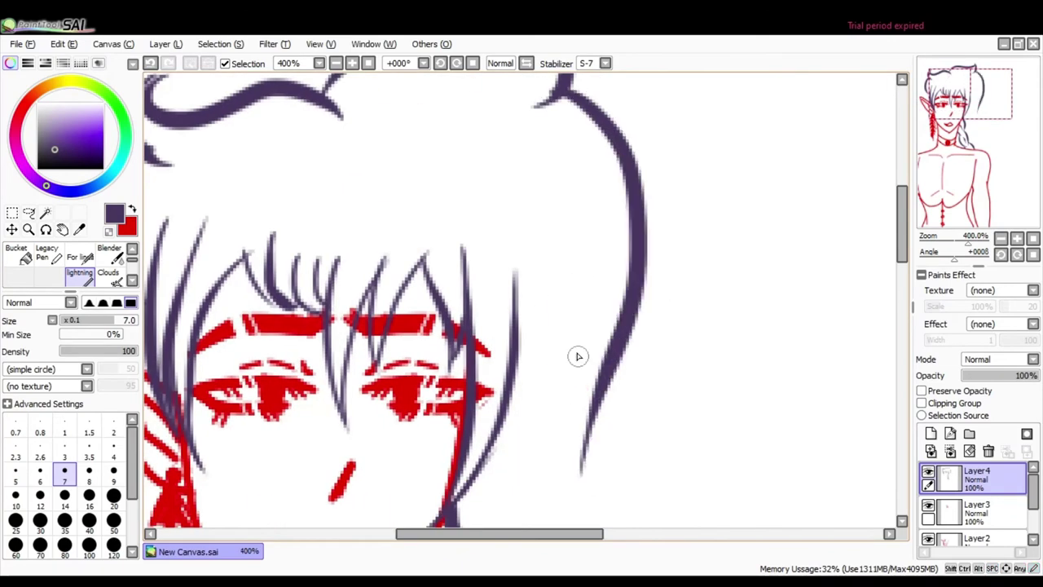
left_click_drag(607, 326, 558, 468)
scroll(545, 345, "down", 4)
left_click_drag(580, 263, 465, 379)
key("Page_Down")
key("Page_Down")
key("Page_Down")
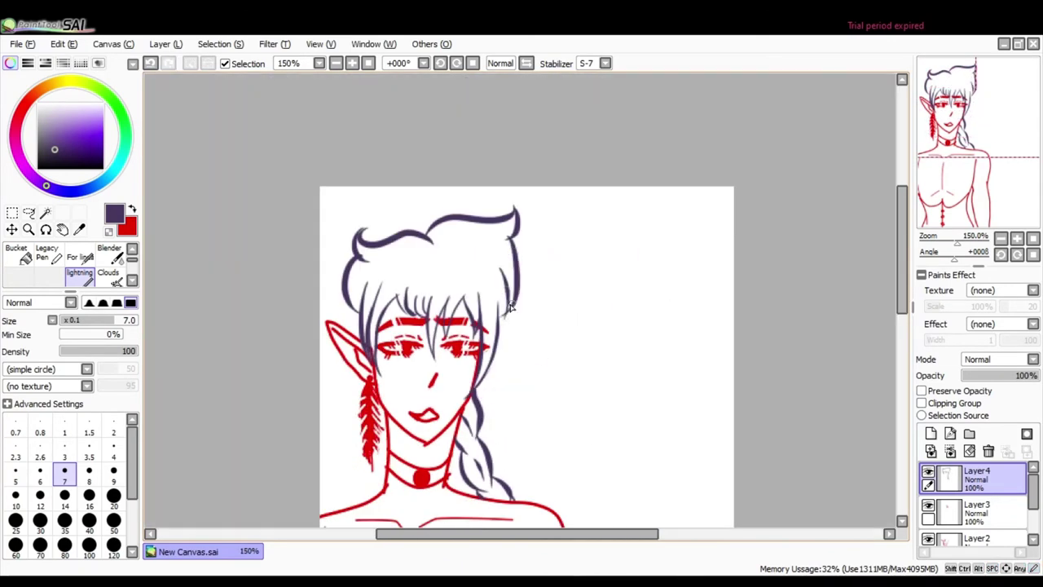
key("ctrl+z")
key("ctrl+z")
- Redraw the outer hair outline over the head with a pointed tuft on each side, undoing misplaced strokes
mouse_move(430, 221)
left_mouse_down()
mouse_move(375, 235)
mouse_move(338, 262)
left_mouse_up()
key("ctrl+z")
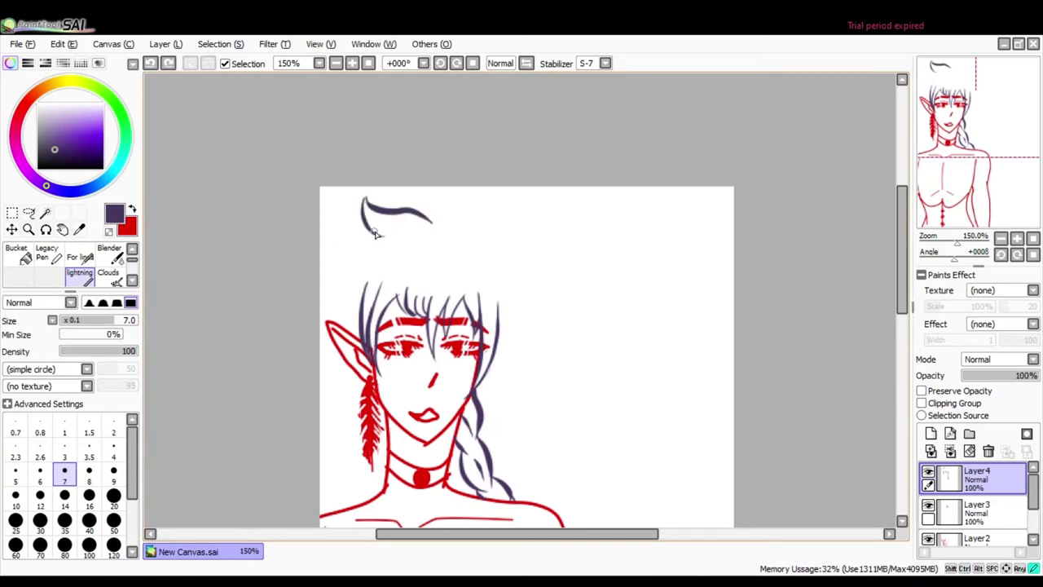
left_click_drag(374, 232, 347, 328)
left_click_drag(426, 222, 540, 197)
key("ctrl+z")
mouse_move(426, 218)
left_mouse_down()
mouse_move(542, 230)
mouse_move(517, 247)
mouse_move(517, 396)
mouse_move(471, 224)
mouse_move(525, 328)
mouse_move(542, 271)
mouse_move(543, 317)
mouse_move(528, 313)
mouse_move(497, 392)
mouse_move(448, 387)
mouse_move(557, 283)
left_mouse_up()
key("ctrl+z")
key("ctrl+z")
key("ctrl+z")
- Erase the brow and eye lines that cross the hair strands with the Eraser at size 0.7 and stabilizer 0
left_click(977, 538)
scroll(540, 245, "up", 4)
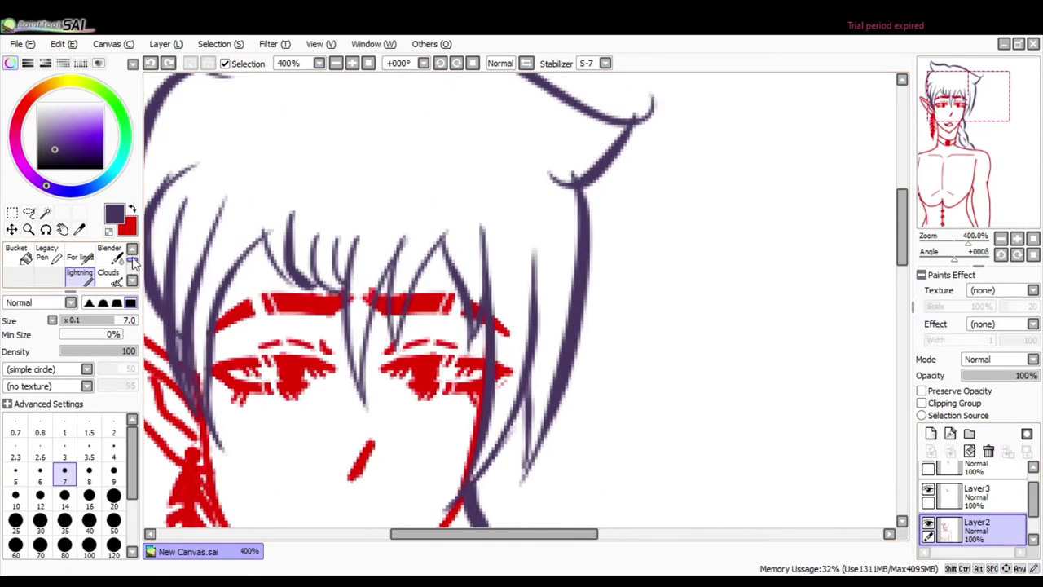
key("e")
left_click(605, 63)
left_click(977, 495)
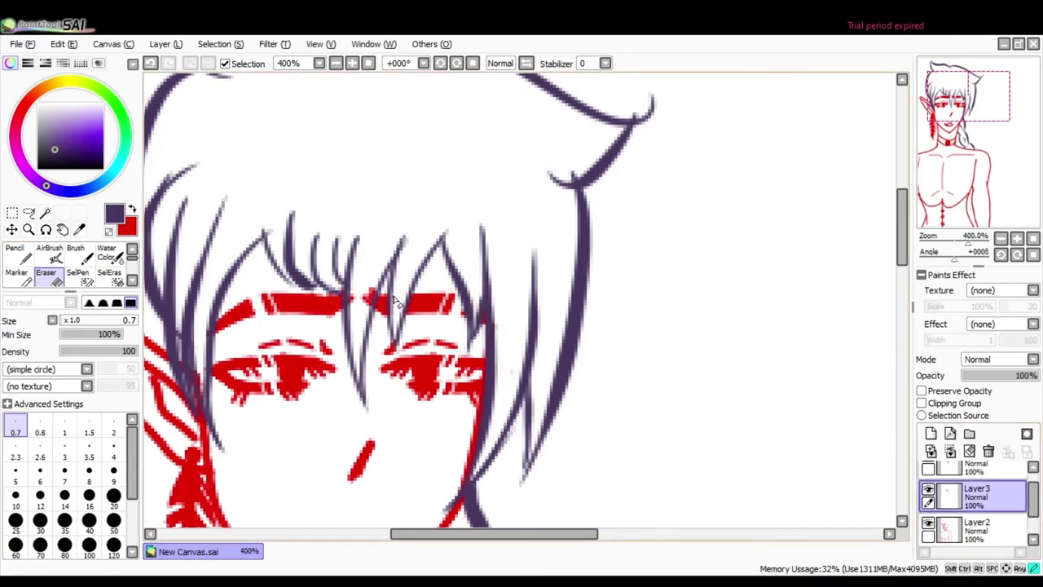
key("Page_Down")
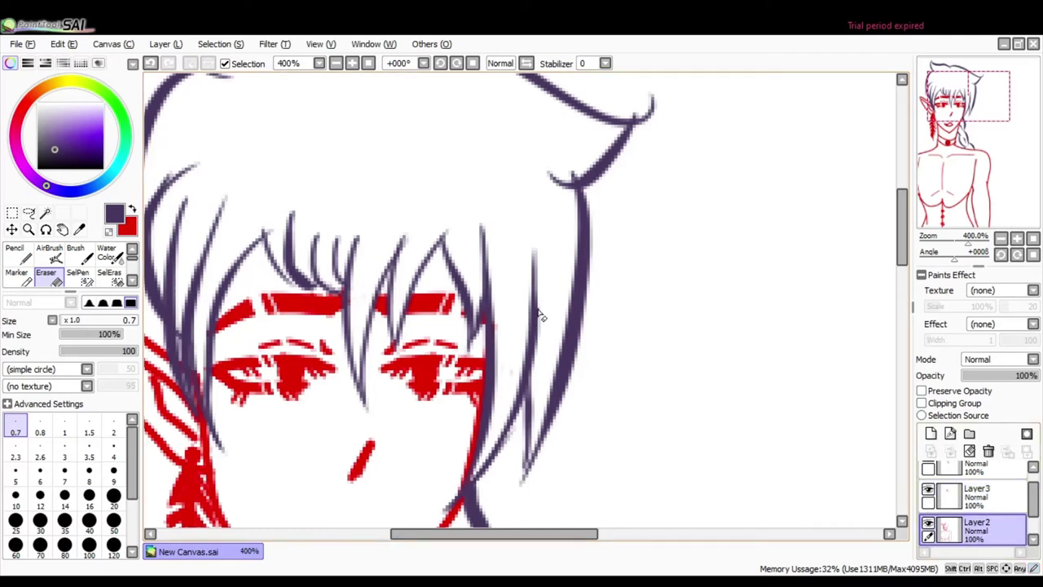
- Merge Layer3 and Layer4 down into Layer2
left_click(931, 451)
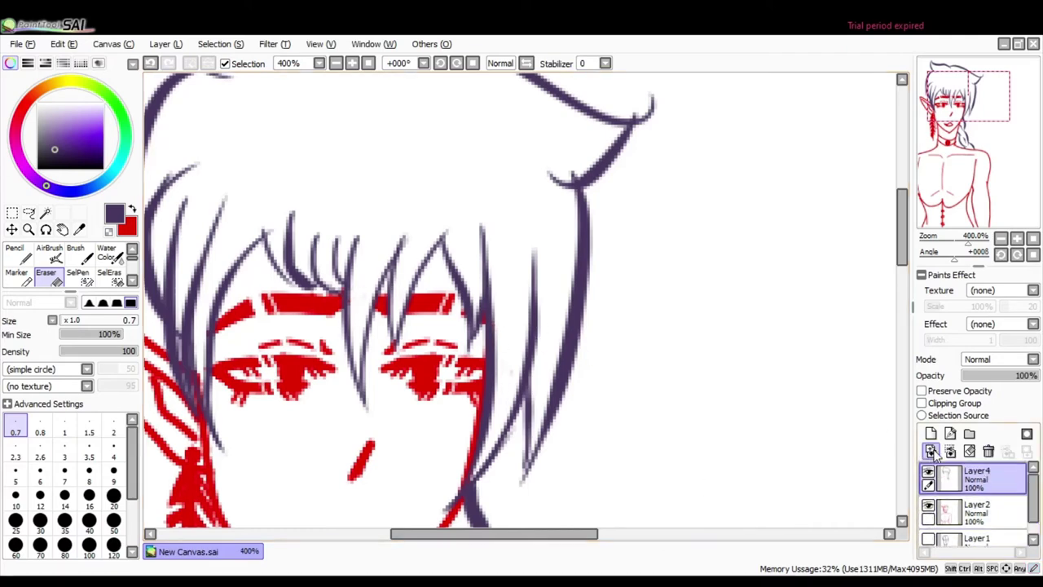
key("ctrl+z")
scroll(903, 481, "down", 2)
left_click_drag(896, 554, 776, 311)
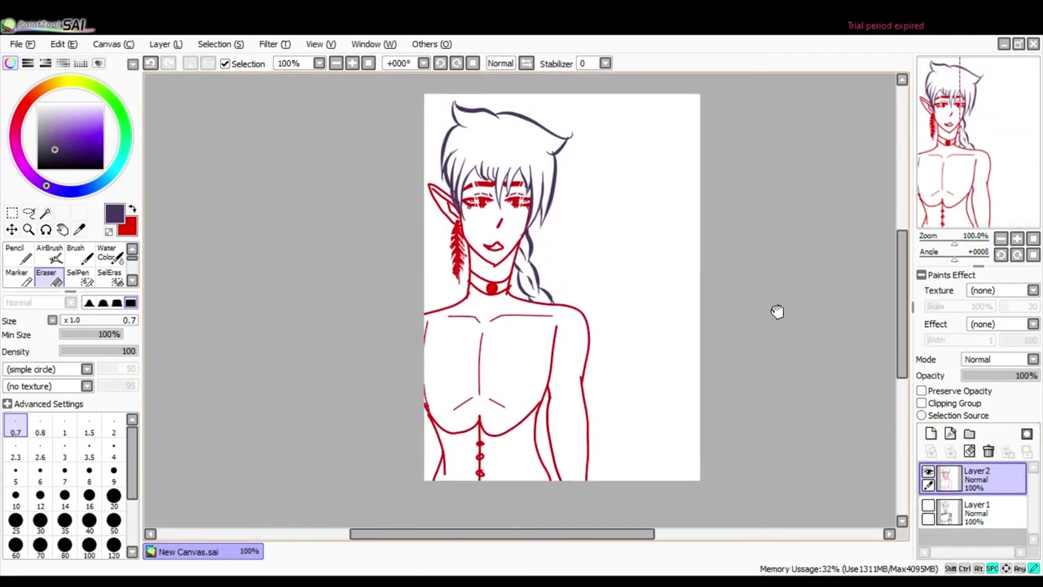
key("ctrl+s")
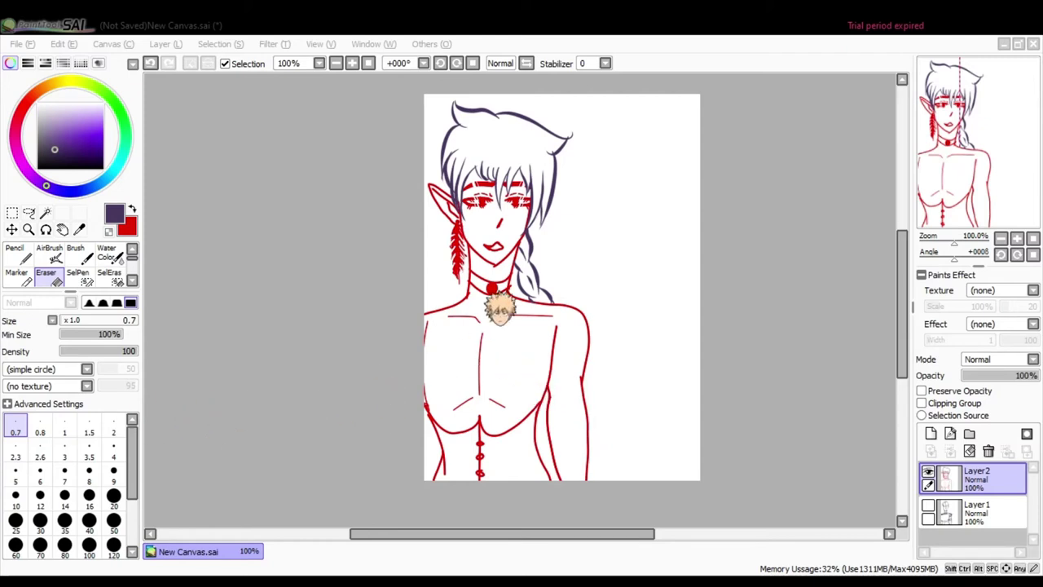
- Fill the corner of the mouth between the lips with dark red using the Crayon at size 3
scroll(493, 349, "up", 4)
scroll(493, 348, "up", 3)
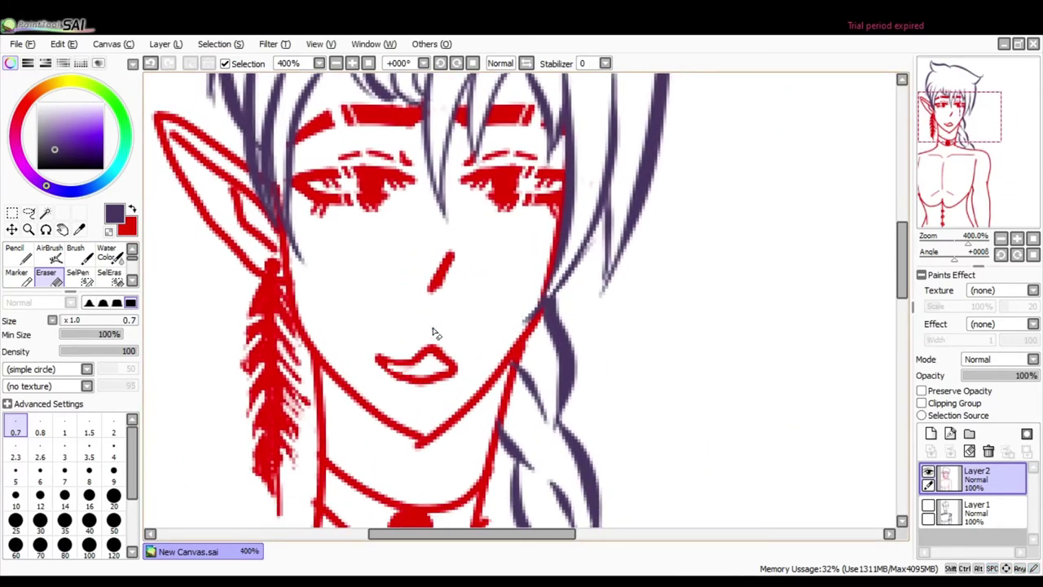
scroll(106, 265, "down", 4)
left_click(79, 273)
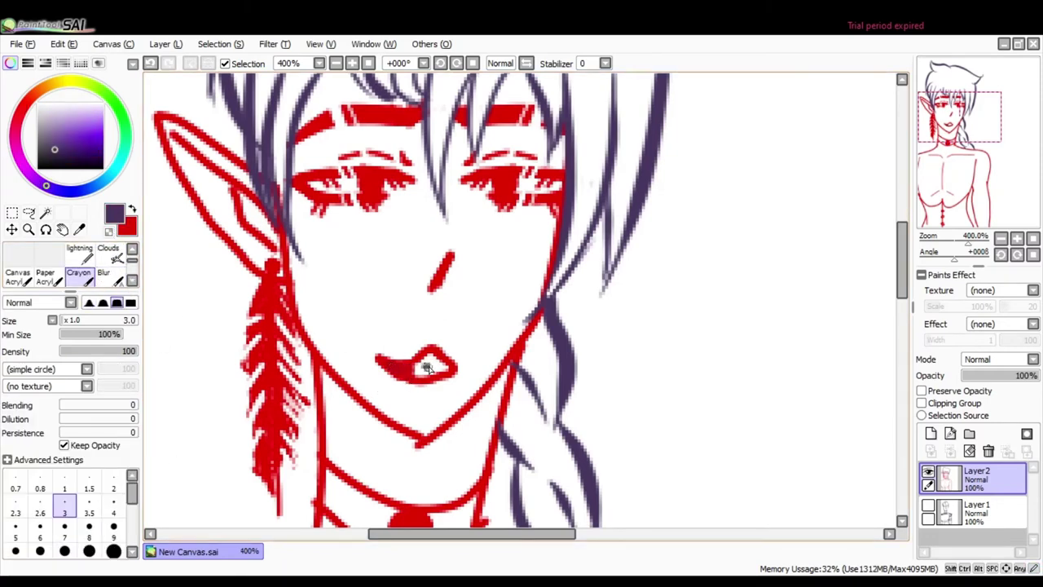
key("ctrl+z")
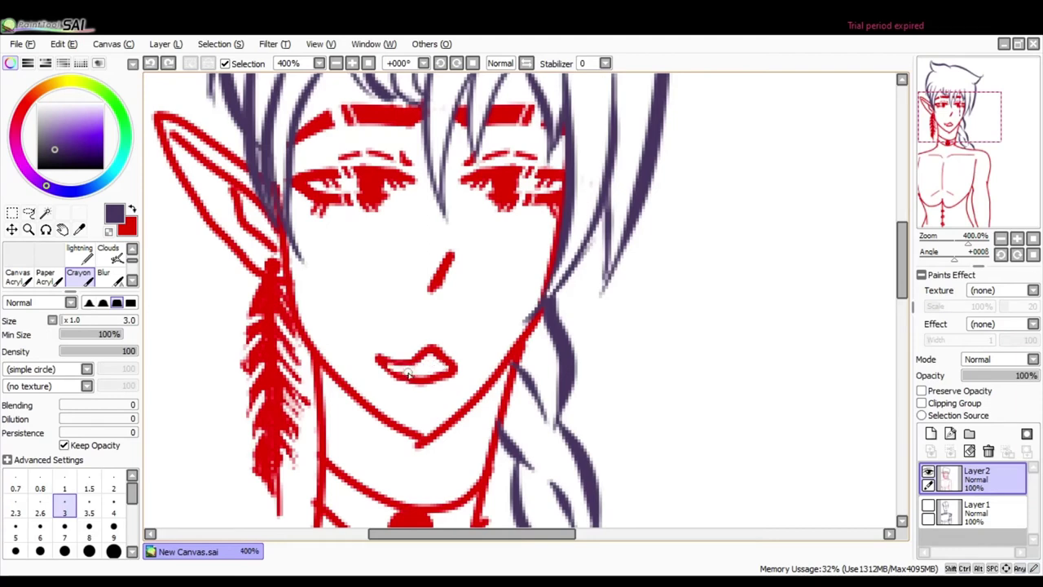
left_click_drag(401, 368, 414, 370)
key("ctrl+z")
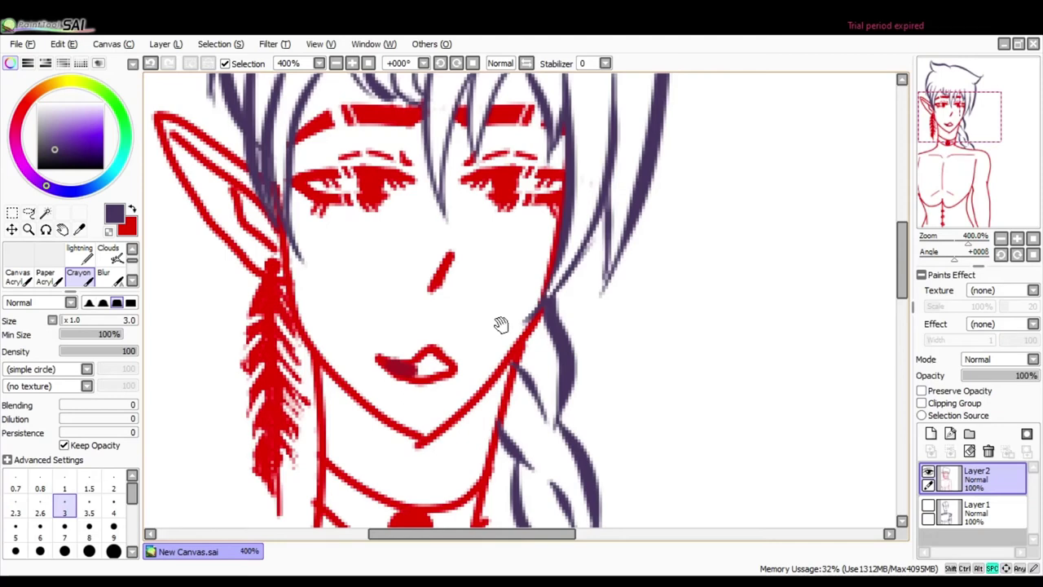
- Add a new layer above Layer2 and draw a ruffled collar with a scalloped lower edge around the neck in teal
left_click_drag(501, 325, 456, 194)
left_click(931, 432)
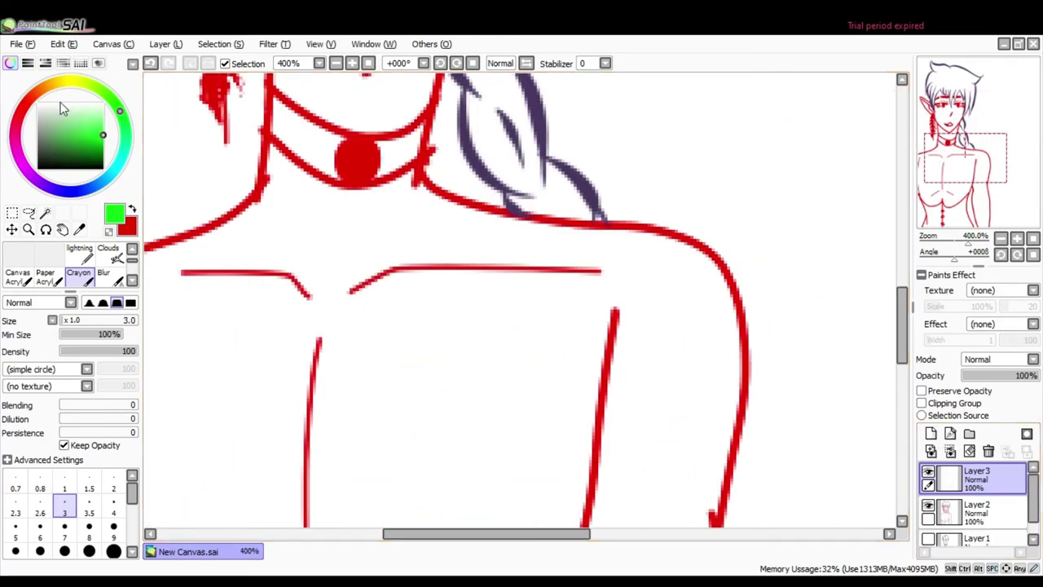
key("x")
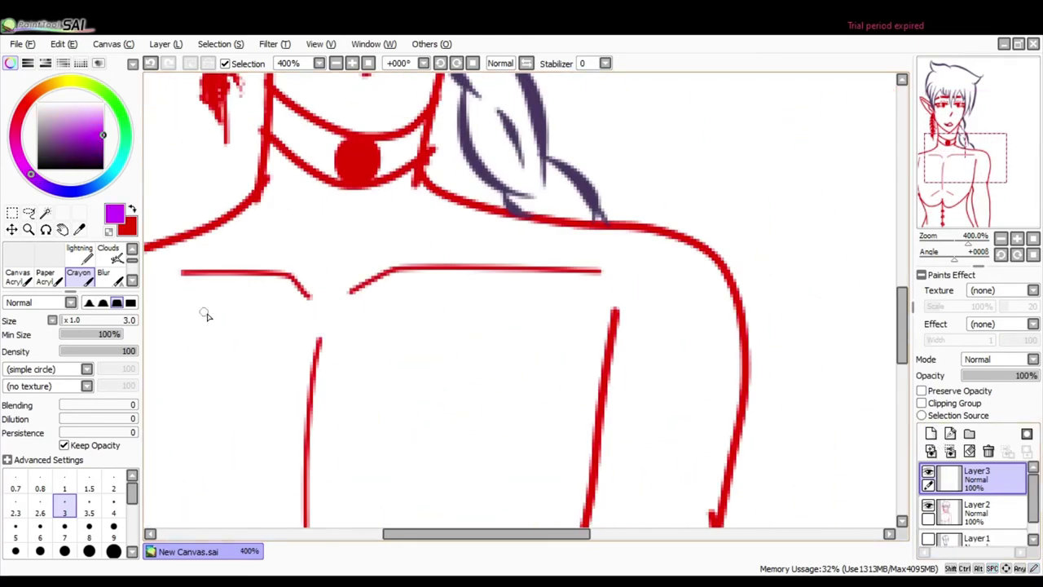
left_click_drag(461, 307, 619, 364)
left_click_drag(423, 240, 557, 292)
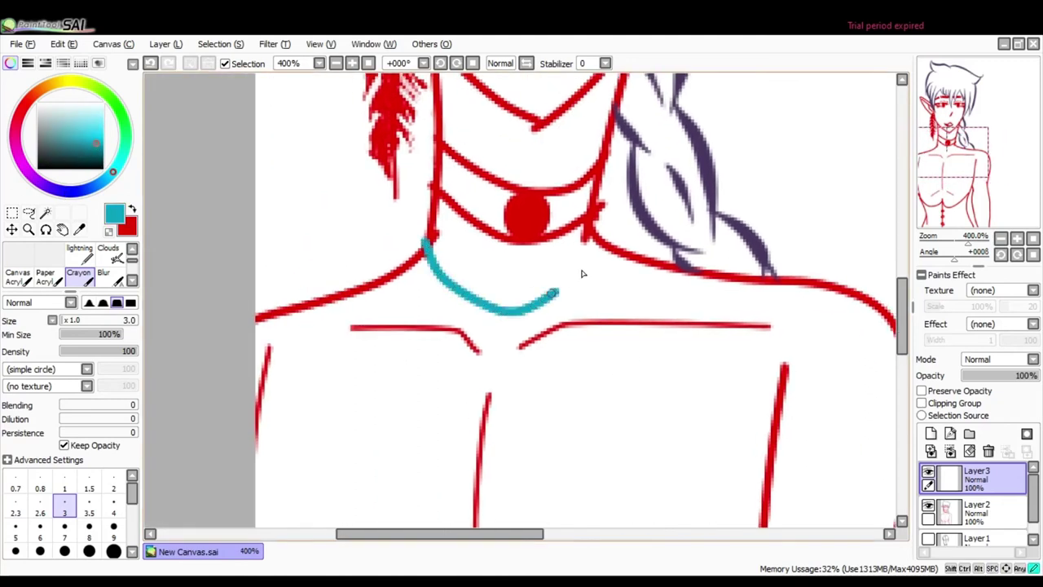
key("ctrl+z")
mouse_move(427, 254)
left_mouse_down()
mouse_move(499, 278)
mouse_move(585, 254)
mouse_move(535, 287)
mouse_move(421, 249)
mouse_move(331, 275)
mouse_move(354, 393)
mouse_move(436, 495)
mouse_move(568, 497)
mouse_move(673, 433)
mouse_move(735, 282)
mouse_move(601, 236)
left_mouse_up()
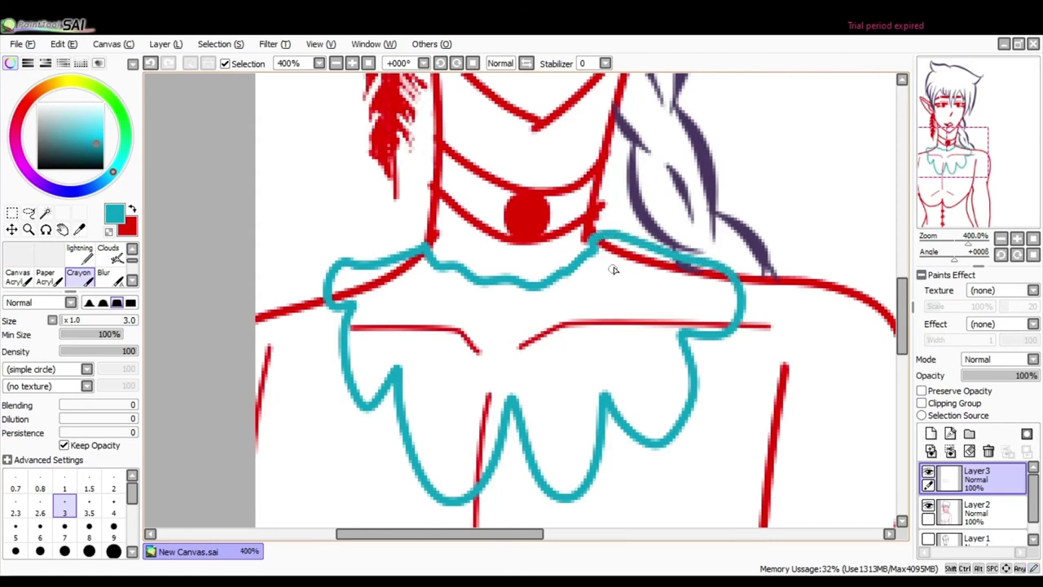
- Draw the garment's shoulder line beyond the collar and curved fold lines above the collar's scallops in teal
mouse_move(324, 297)
left_mouse_down()
mouse_move(514, 173)
mouse_move(446, 193)
left_mouse_up()
key("ctrl+z")
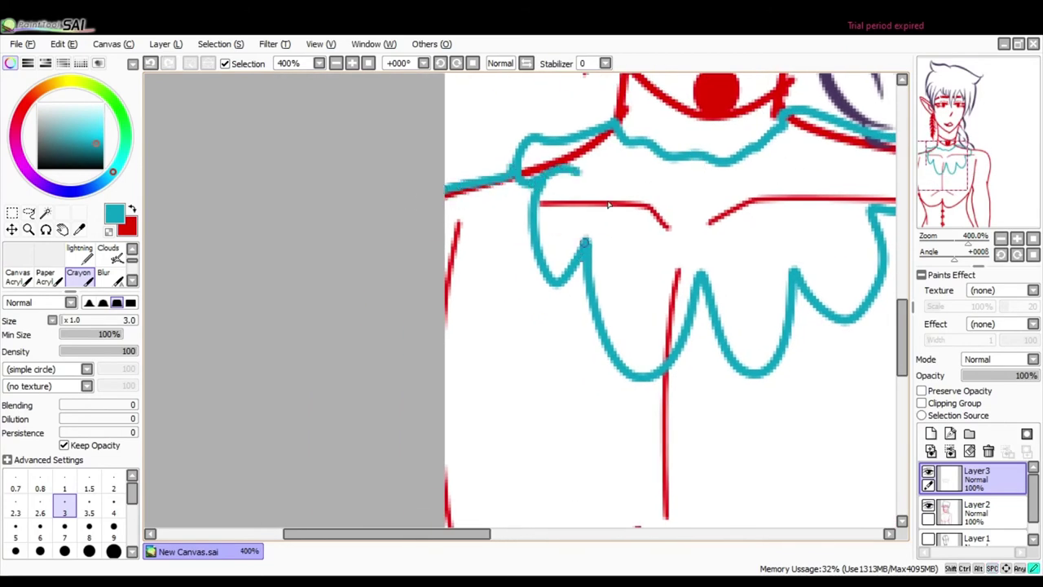
mouse_move(607, 205)
left_mouse_down()
mouse_move(803, 263)
mouse_move(684, 244)
left_mouse_up()
mouse_move(692, 180)
left_mouse_down()
mouse_move(764, 235)
mouse_move(720, 254)
mouse_move(721, 277)
left_mouse_up()
key("ctrl+z")
scroll(472, 147, "up", 10)
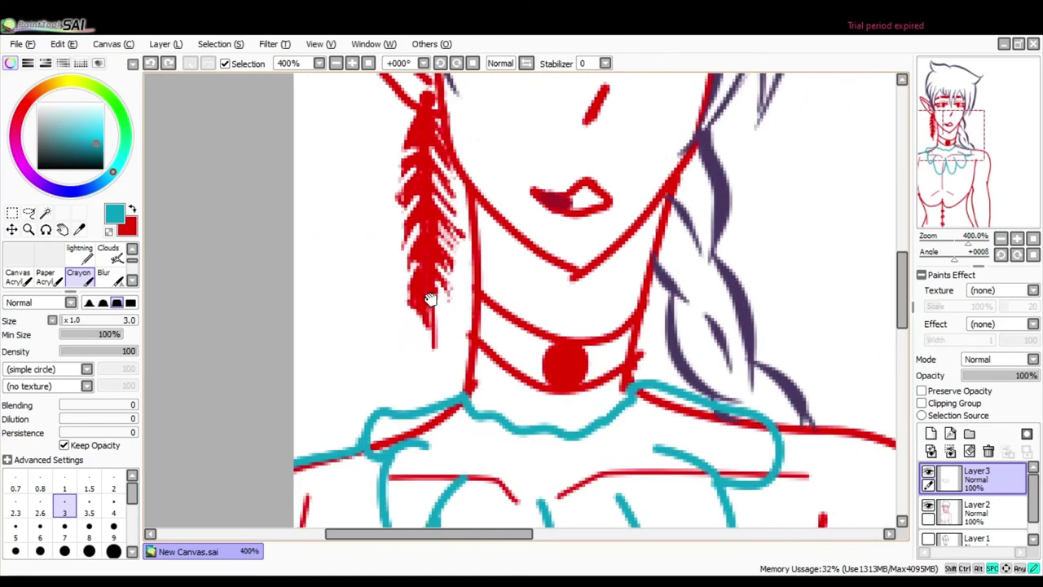
key("ctrl+z")
mouse_move(436, 198)
left_mouse_down()
mouse_move(460, 242)
mouse_move(420, 254)
mouse_move(454, 248)
mouse_move(445, 293)
mouse_move(485, 392)
left_mouse_up()
key("ctrl+z")
scroll(506, 243, "right", 3)
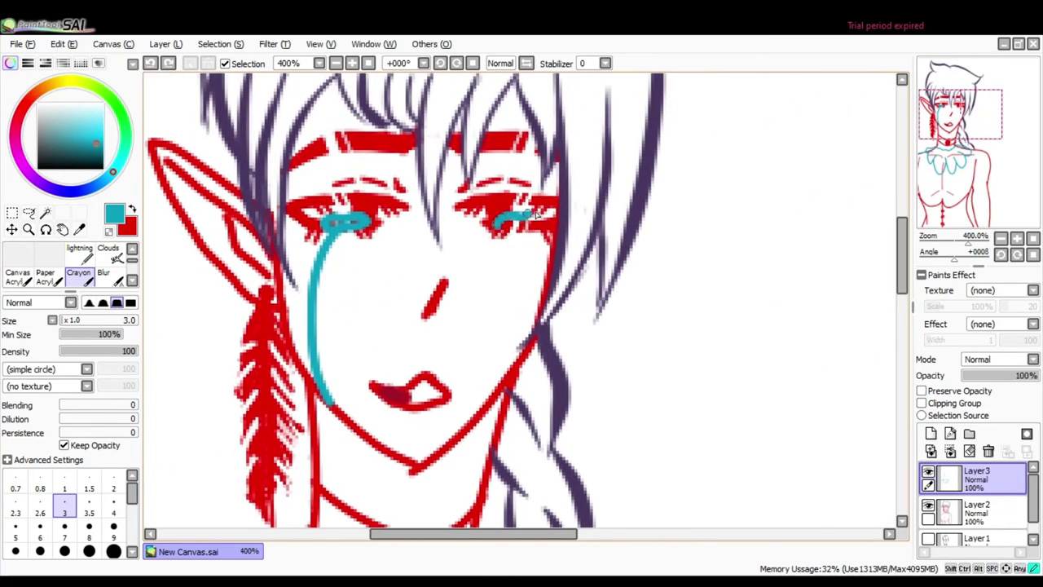
left_click_drag(516, 232, 477, 422)
key("ctrl+z")
key("ctrl+z")
key("ctrl+z")
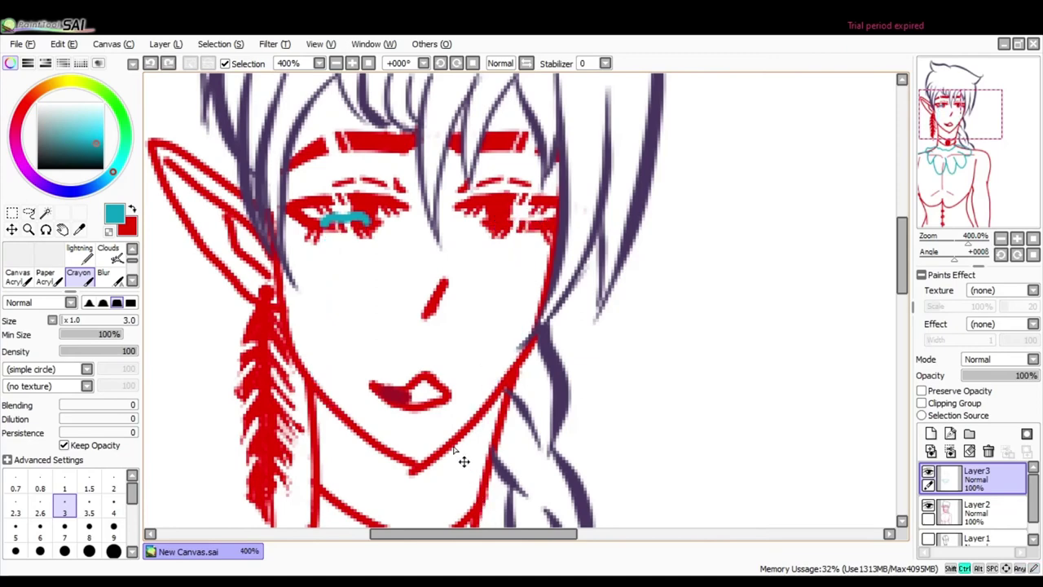
- Draw the teal shoulder and outer sleeve outline along the full arm
scroll(491, 424, "down", 10)
scroll(543, 312, "right", 5)
scroll(484, 301, "up", 6)
mouse_move(458, 228)
left_mouse_down()
mouse_move(623, 286)
mouse_move(637, 498)
left_mouse_up()
scroll(637, 499, "down", 4)
left_click_drag(570, 210, 575, 521)
- Complete the lower sleeve with a wavy cuff and small fold marks near the canvas's bottom edge
scroll(570, 426, "down", 3)
left_click_drag(570, 277, 569, 402)
key("ctrl+z")
mouse_move(572, 259)
left_mouse_down()
mouse_move(517, 387)
mouse_move(418, 193)
left_mouse_up()
left_click_drag(564, 377, 584, 407)
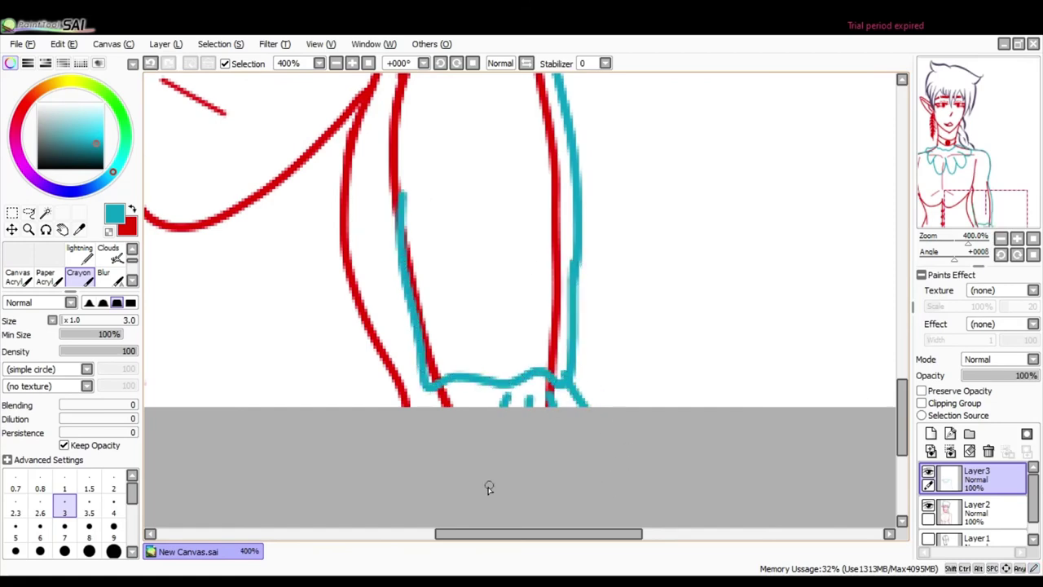
- Continue the sleeve's inner edge in teal up to the armpit
scroll(433, 429, "up", 2)
scroll(488, 391, "left", 3)
scroll(568, 353, "up", 5)
scroll(570, 359, "left", 5)
scroll(587, 372, "right", 1)
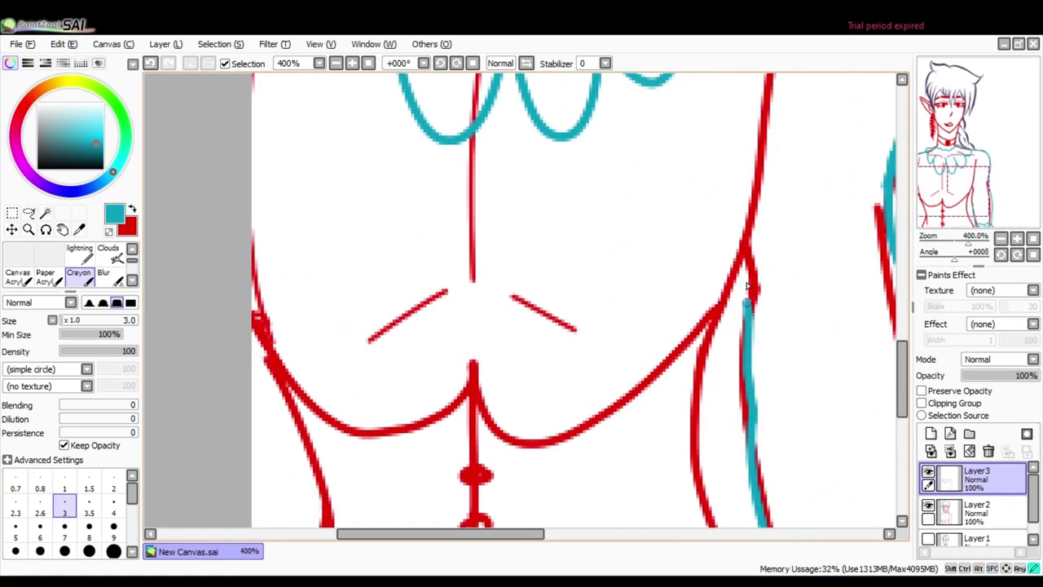
scroll(721, 293, "right", 1)
left_click_drag(720, 293, 653, 379)
- Draw the shirt's side seam in teal along the torso's edge down to the armpit junction, undoing misplaced strokes
left_click_drag(686, 138, 595, 476)
key("ctrl+z")
left_click_drag(637, 312, 668, 296)
mouse_move(709, 79)
left_mouse_down()
mouse_move(668, 350)
mouse_move(611, 338)
left_mouse_up()
key("ctrl+z")
mouse_move(651, 117)
left_mouse_down()
mouse_move(571, 396)
mouse_move(590, 375)
left_mouse_up()
left_click_drag(652, 334, 538, 411)
key("ctrl+z")
mouse_move(546, 372)
left_mouse_down()
mouse_move(555, 440)
mouse_move(451, 406)
left_mouse_up()
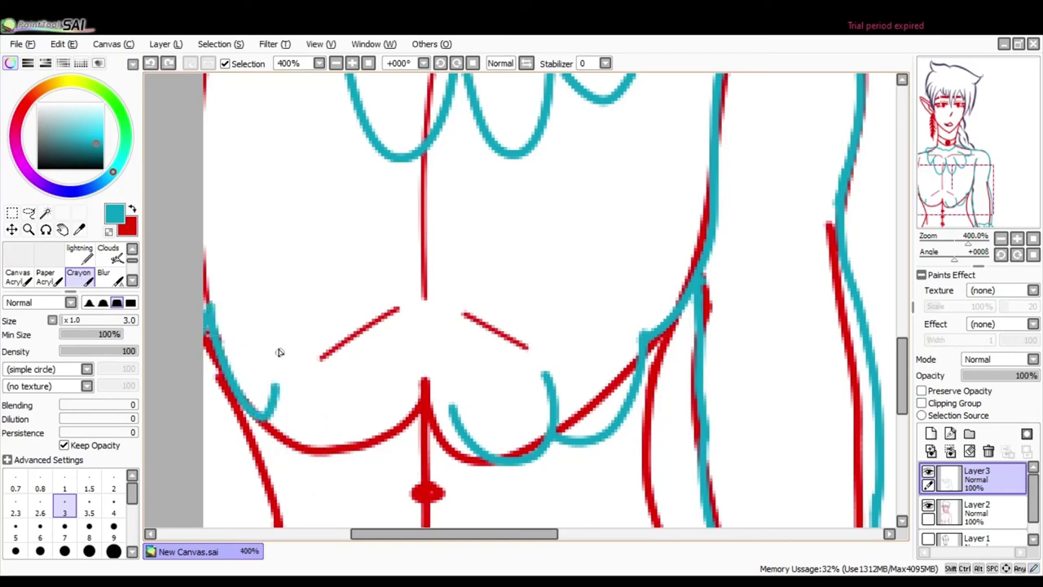
key("ctrl+z")
left_click_drag(648, 338, 577, 383)
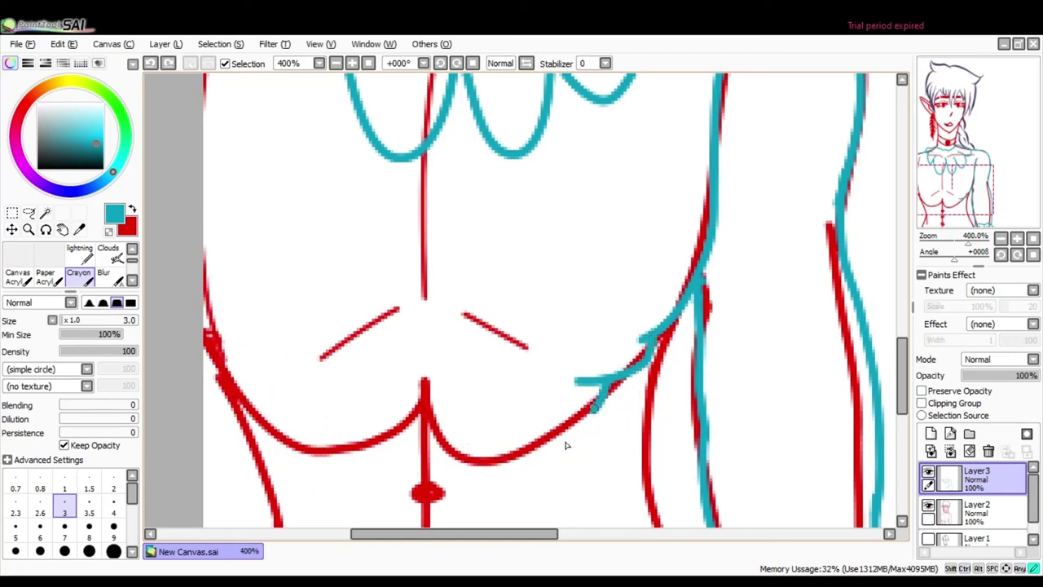
key("ctrl+z")
- Draw the cropped shirt's hem across the lower chest and the teal side line along the canvas edge
mouse_move(567, 445)
left_mouse_down()
mouse_move(450, 445)
mouse_move(565, 482)
left_mouse_up()
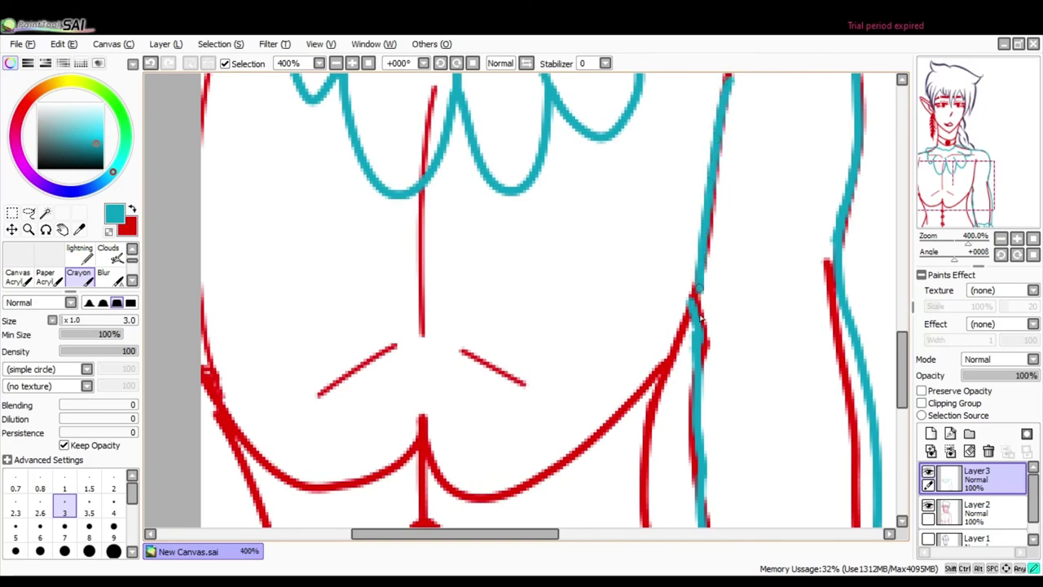
mouse_move(698, 290)
left_mouse_down()
mouse_move(380, 412)
mouse_move(206, 374)
left_mouse_up()
scroll(210, 374, "down", 5)
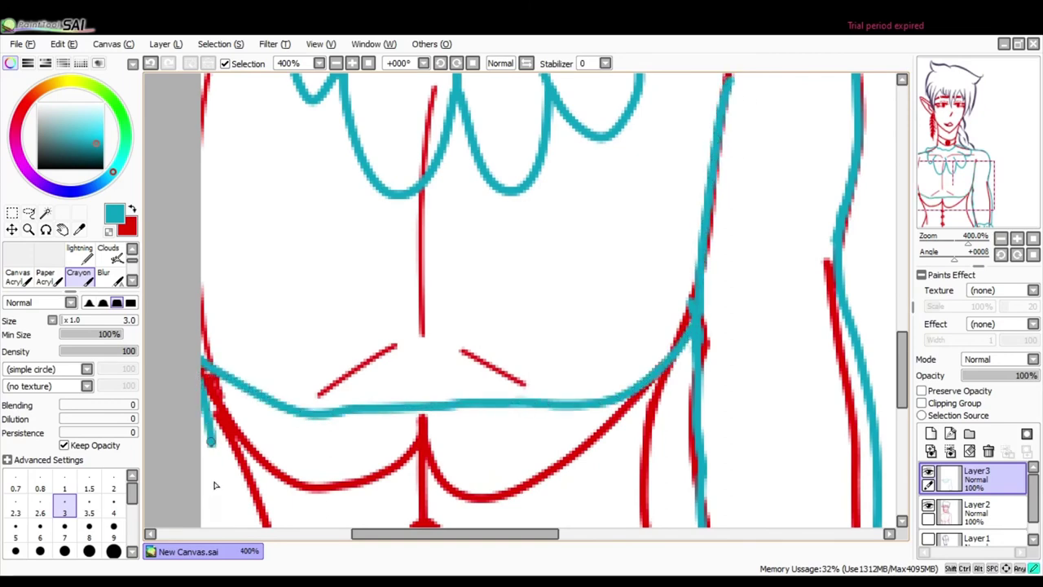
scroll(319, 338, "up", 10)
left_click_drag(318, 337, 512, 444)
scroll(511, 444, "down", 5)
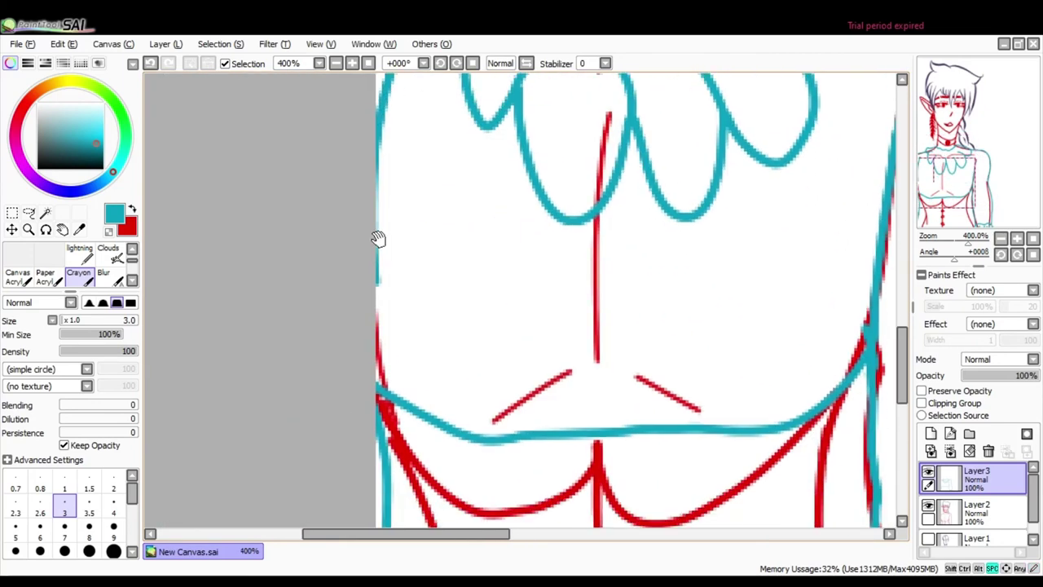
- Add a new layer above Layer3 and draw light grey tear streaks from both eyes down the cheeks with the Crayon at size 0.7
scroll(389, 261, "up", 10)
left_click(930, 451)
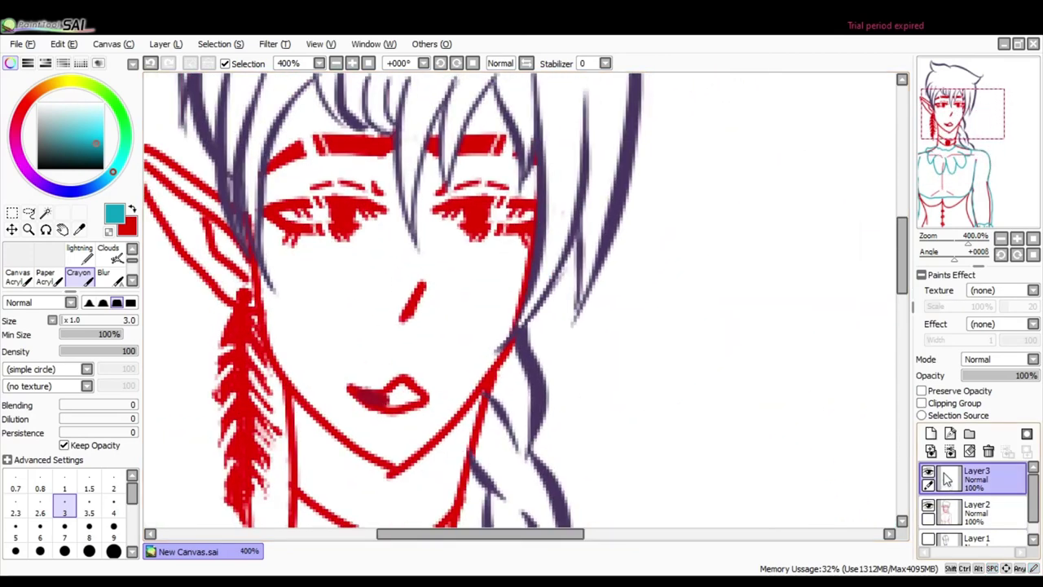
left_click(16, 485)
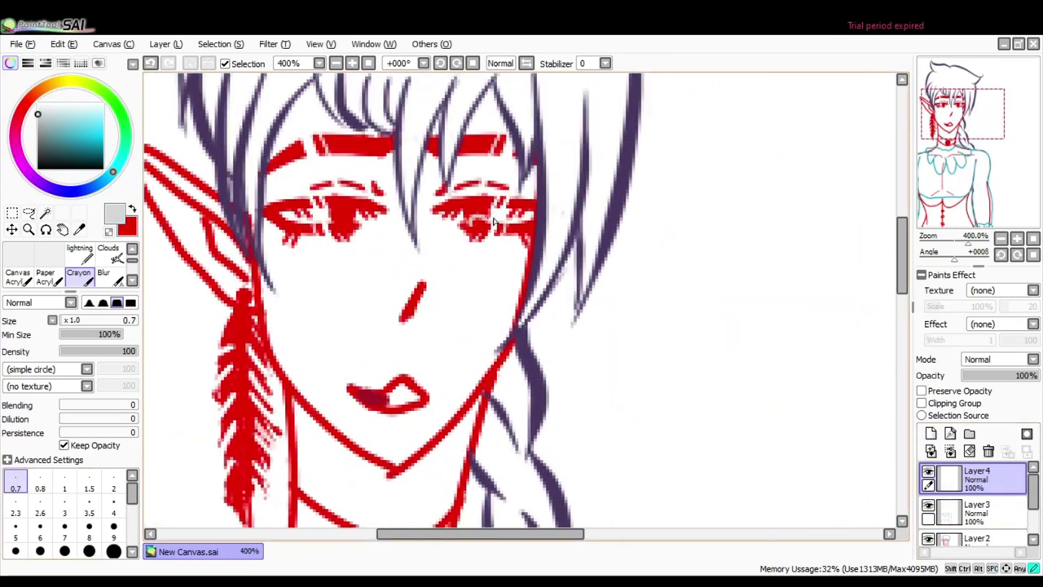
left_click_drag(481, 231, 448, 426)
mouse_move(492, 230)
left_mouse_down()
mouse_move(499, 342)
mouse_move(399, 473)
left_mouse_up()
key("ctrl+z")
mouse_move(327, 220)
left_mouse_down()
mouse_move(295, 231)
mouse_move(290, 377)
mouse_move(303, 382)
left_mouse_up()
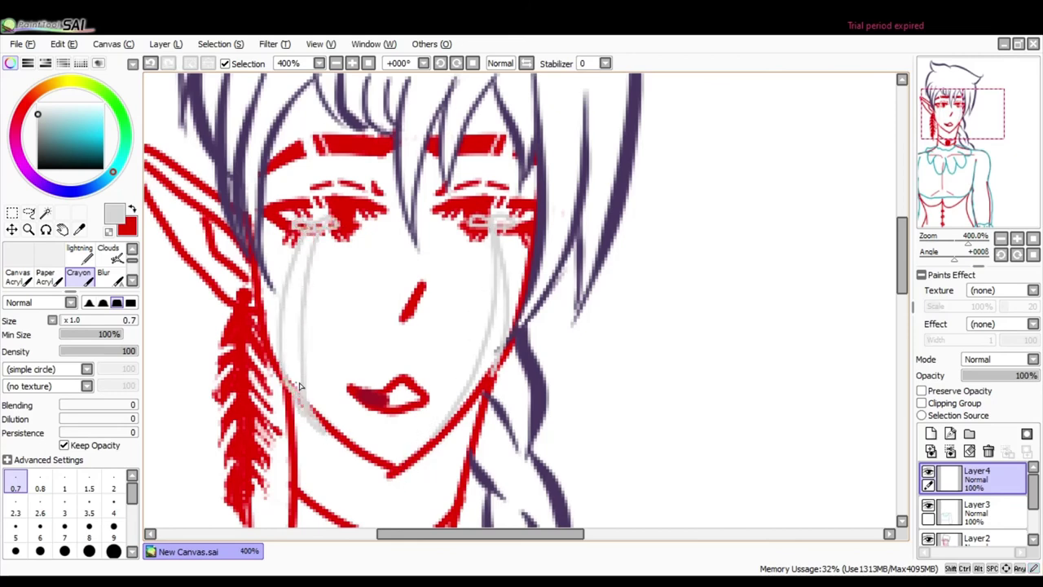
scroll(499, 424, "down", 2)
scroll(506, 474, "left", 2)
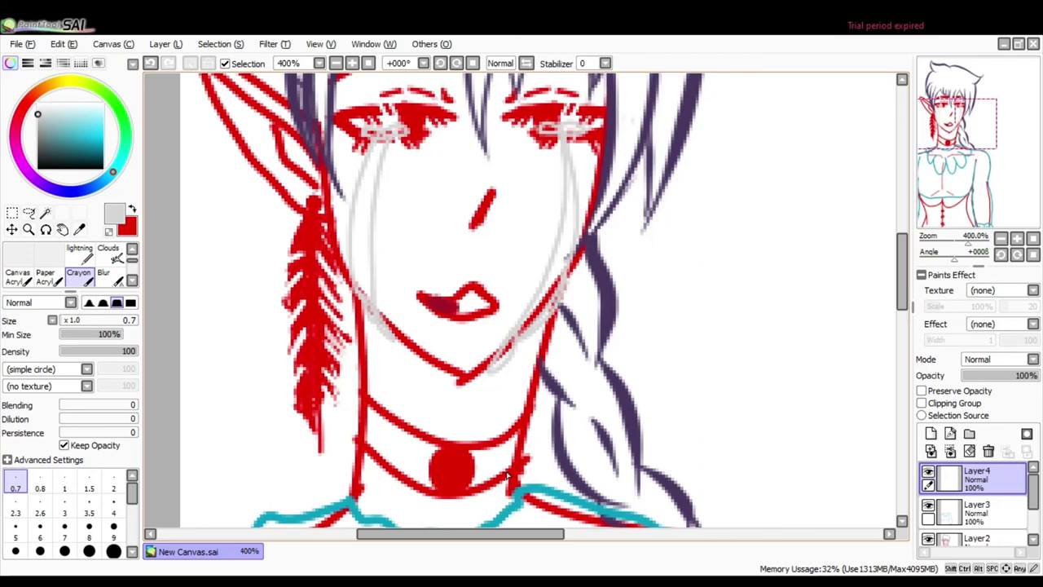
scroll(509, 477, "down", 5)
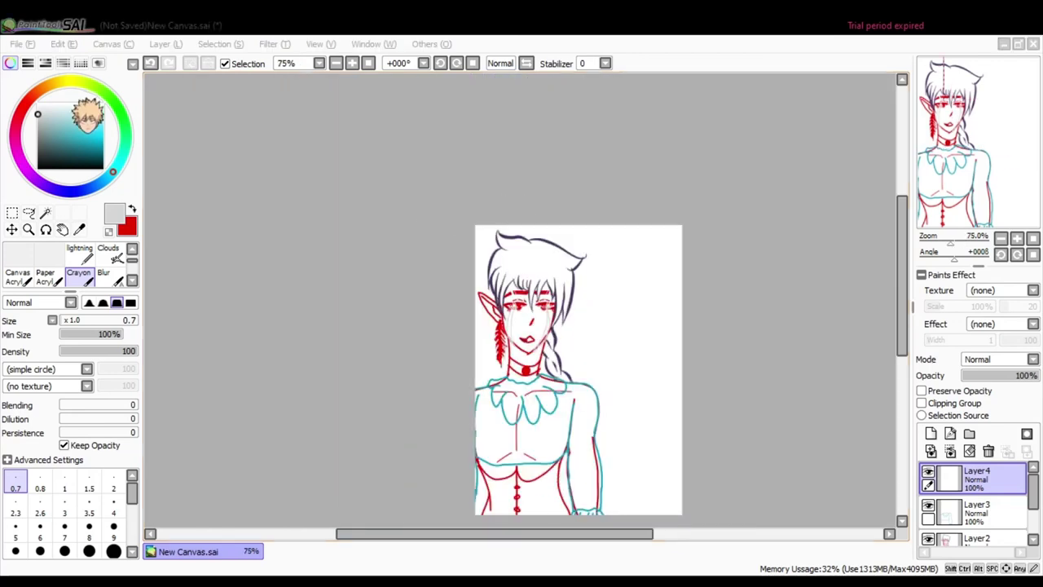